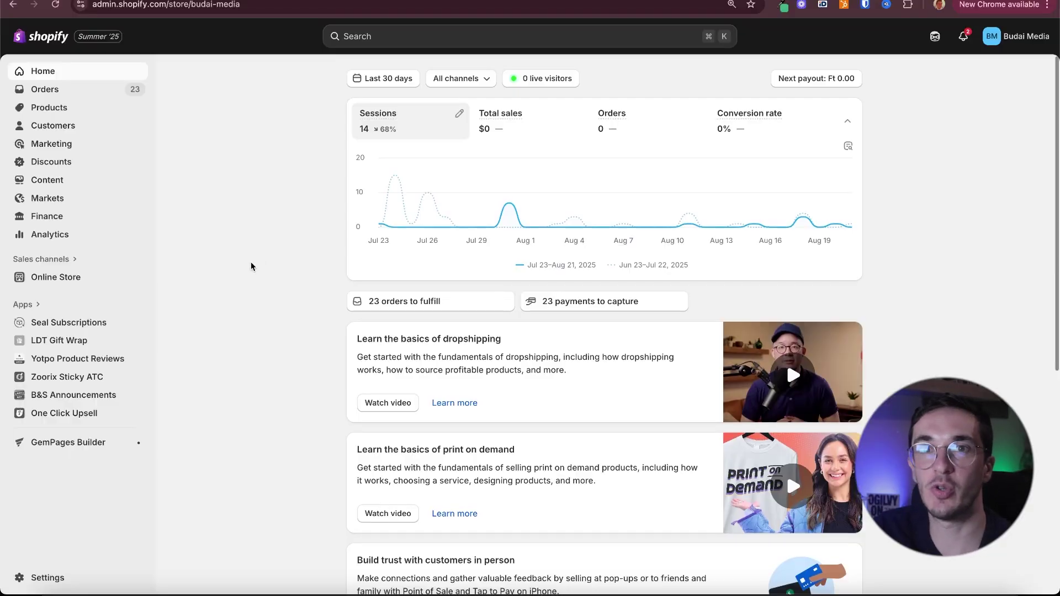
# Search Shopify apps for 'google youtube' and start installing the Google & YouTube app.
pyautogui.scroll(4, 250, 265)
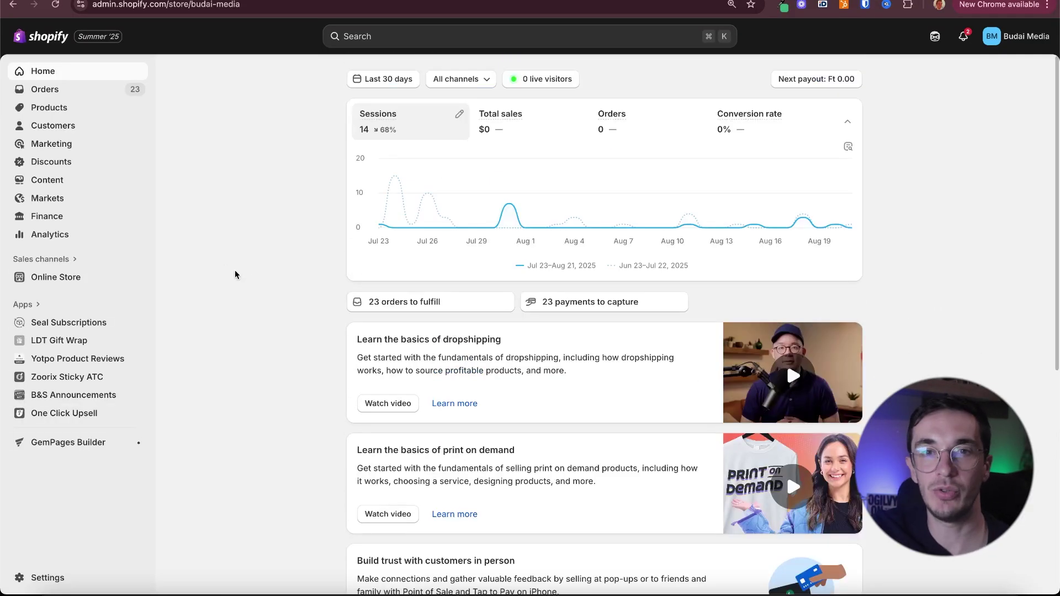
pyautogui.click(23, 304)
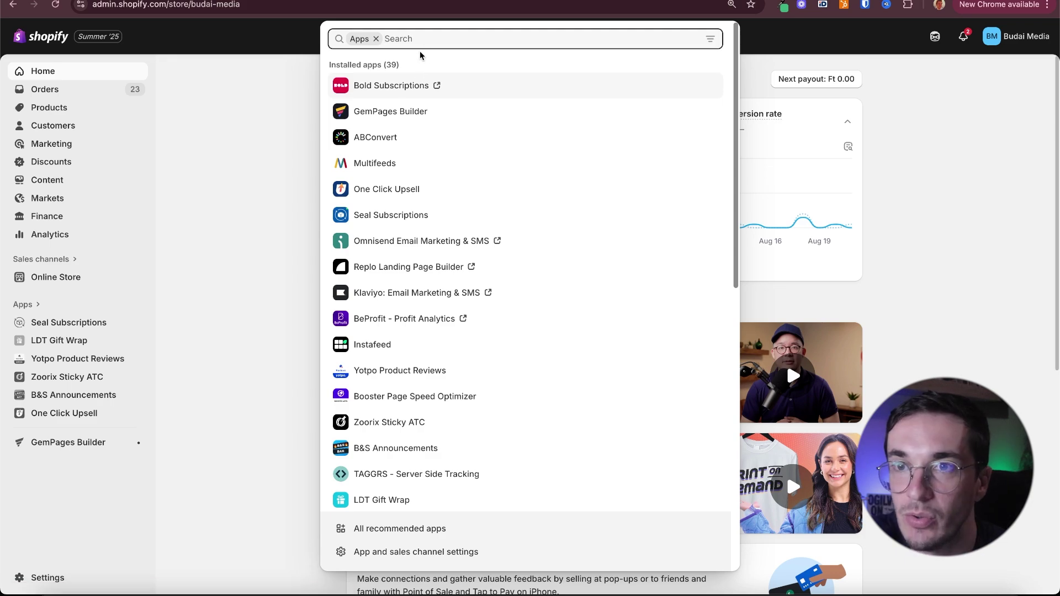
pyautogui.write('google a')
pyautogui.press('BackSpace')
pyautogui.write('yo')
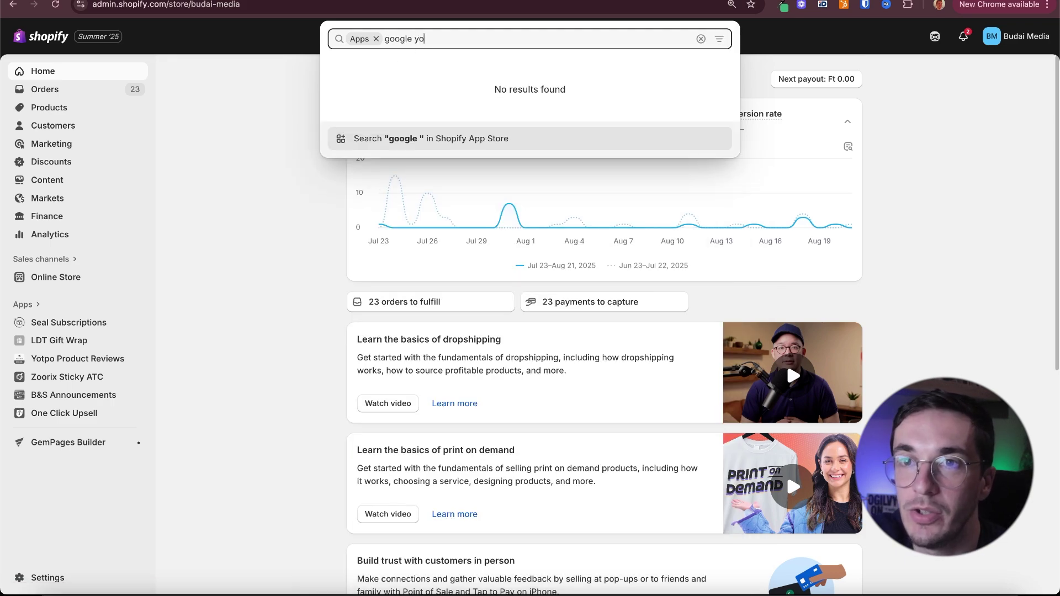
pyautogui.write('utube')
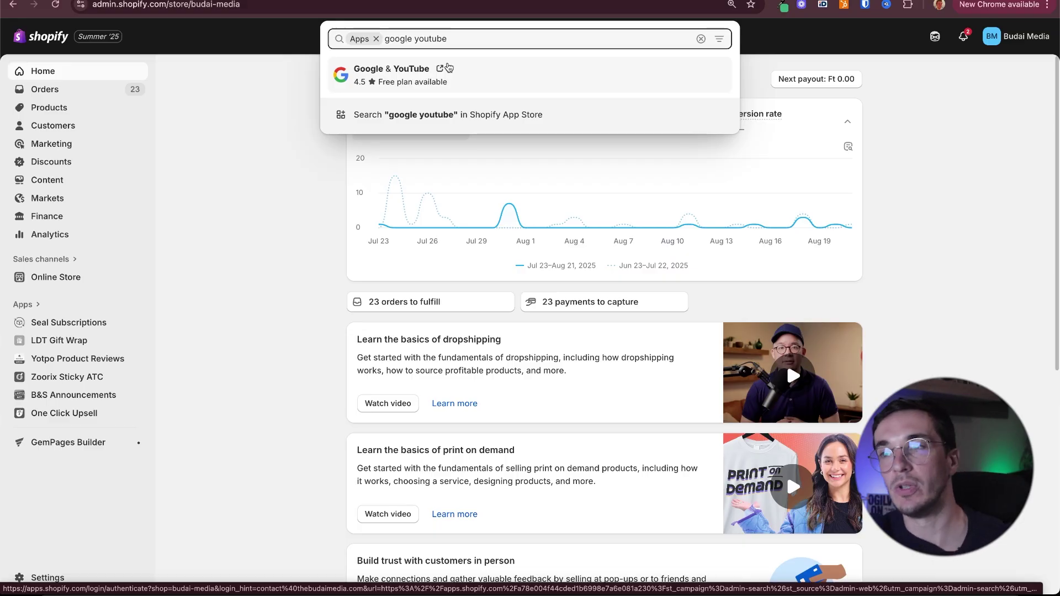
pyautogui.click(442, 75)
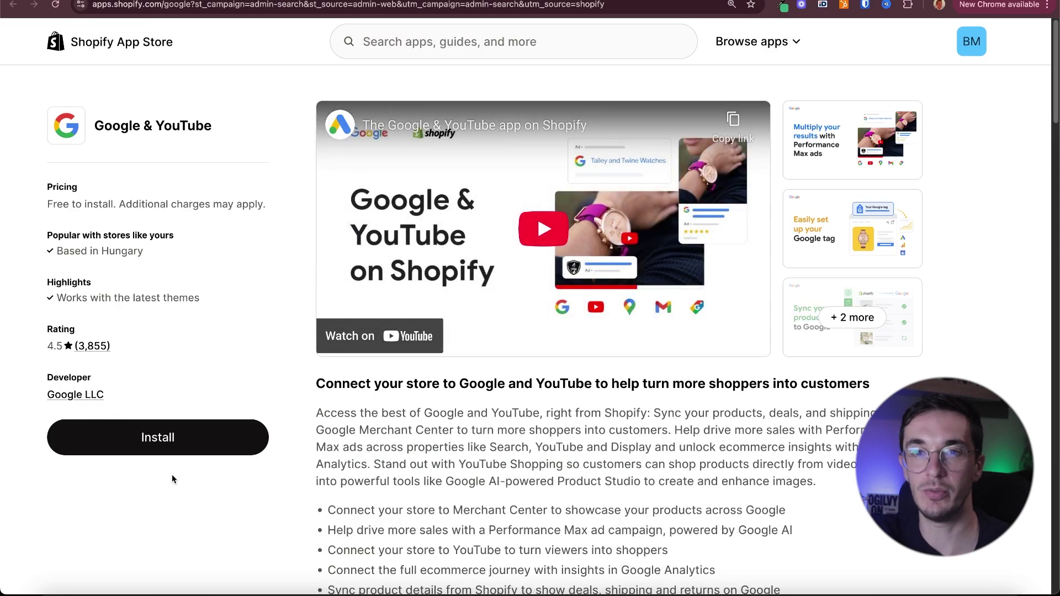
pyautogui.click(172, 441)
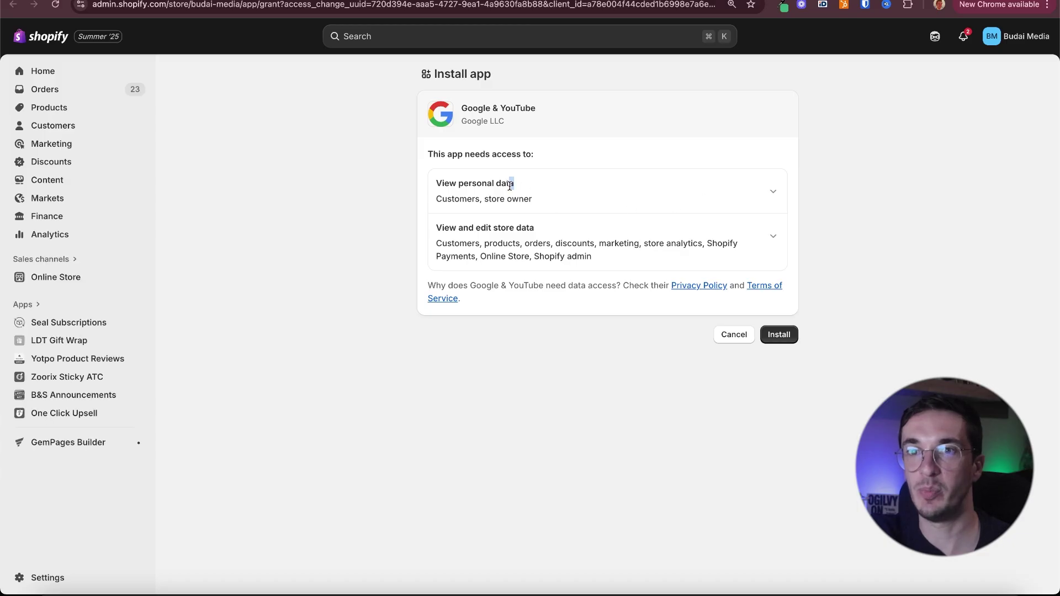
# Review the customer and store data Google & YouTube requests, then approve the install.
pyautogui.click(775, 192)
pyautogui.moveTo(447, 212); pyautogui.dragTo(616, 212)
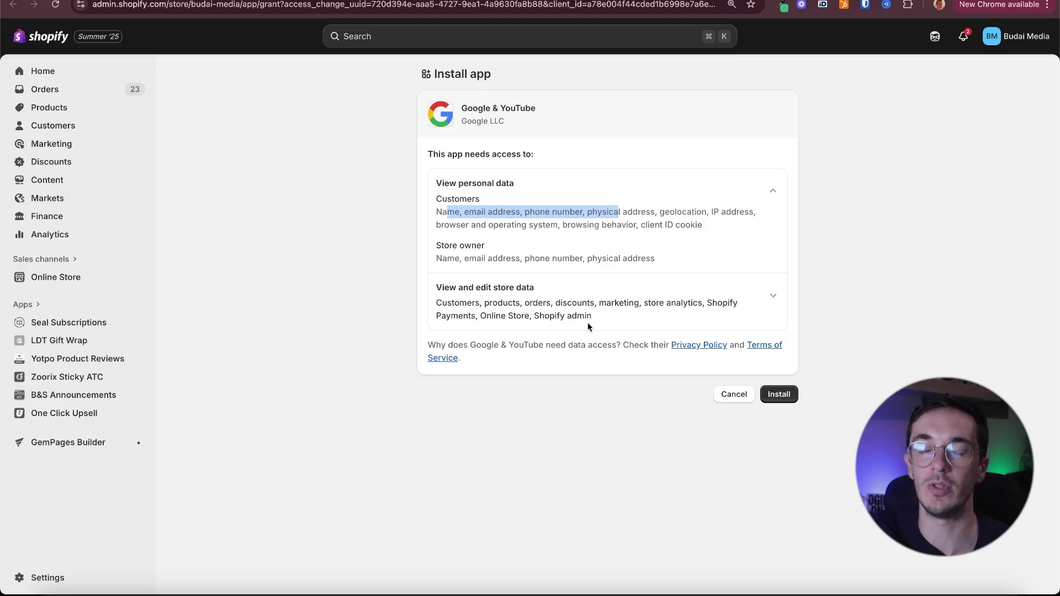
pyautogui.click(503, 312)
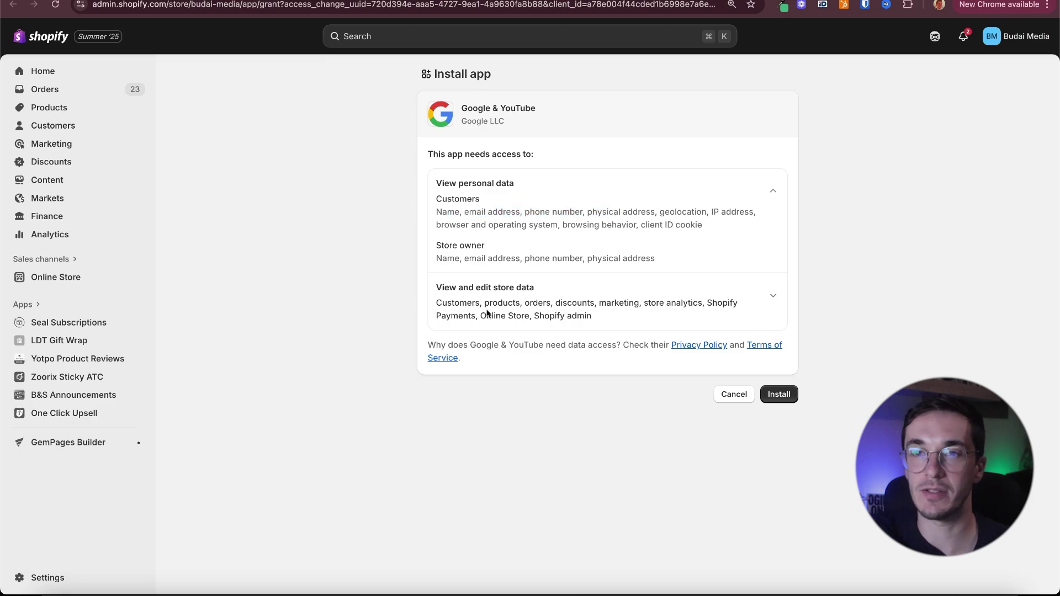
pyautogui.moveTo(443, 287); pyautogui.dragTo(534, 288)
pyautogui.click(777, 394)
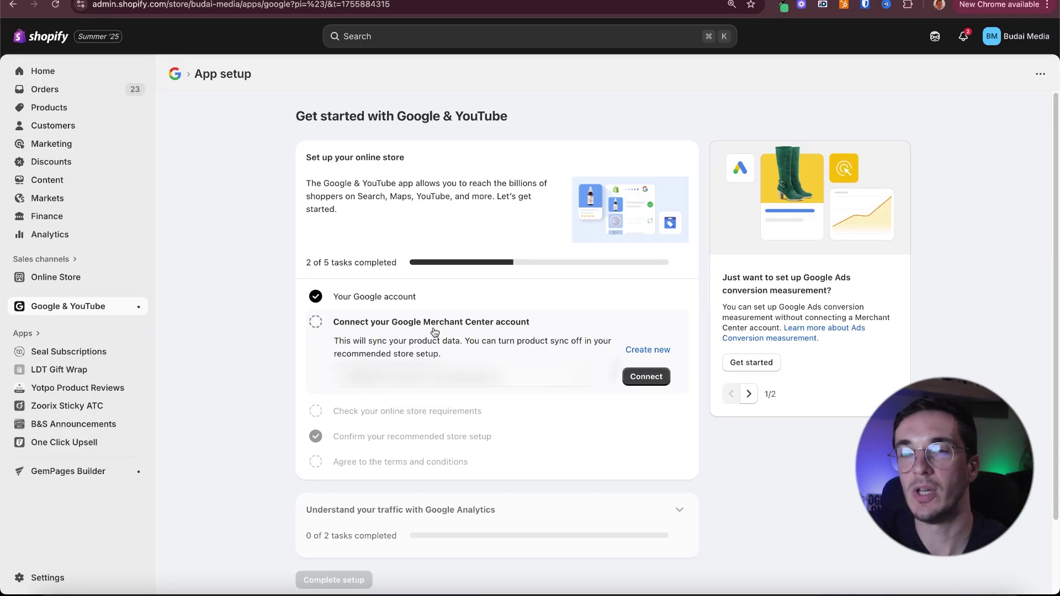
# Select a Merchant Center account and connect it to the Google & YouTube app.
pyautogui.scroll(-2, 434, 332)
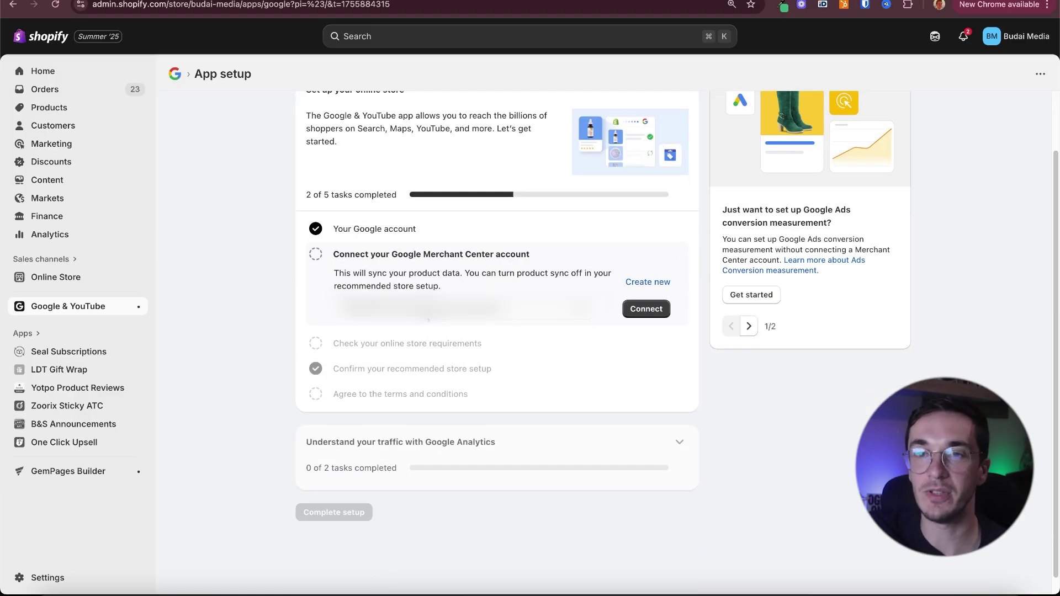
pyautogui.click(428, 317)
pyautogui.click(469, 320)
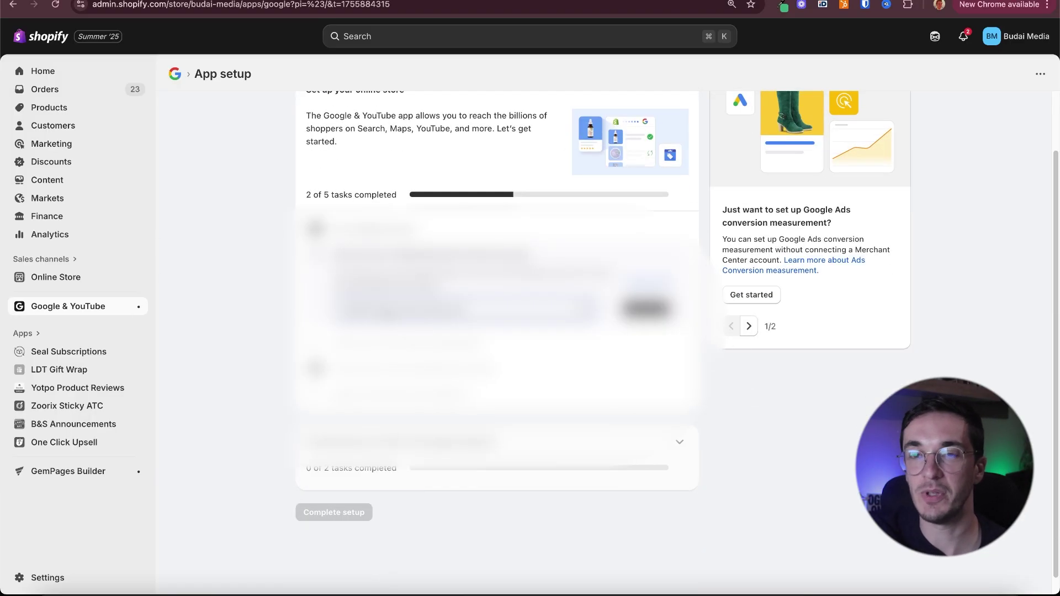
pyautogui.click(647, 309)
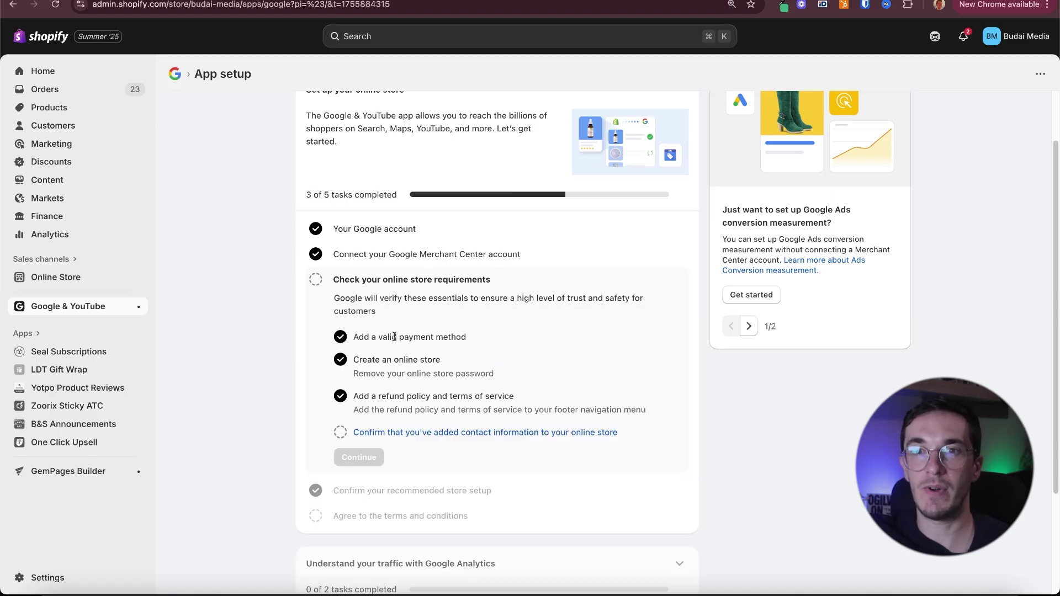
# Confirm the store's contact information was added and agree to the Merchant Center terms.
pyautogui.moveTo(375, 340); pyautogui.dragTo(353, 456)
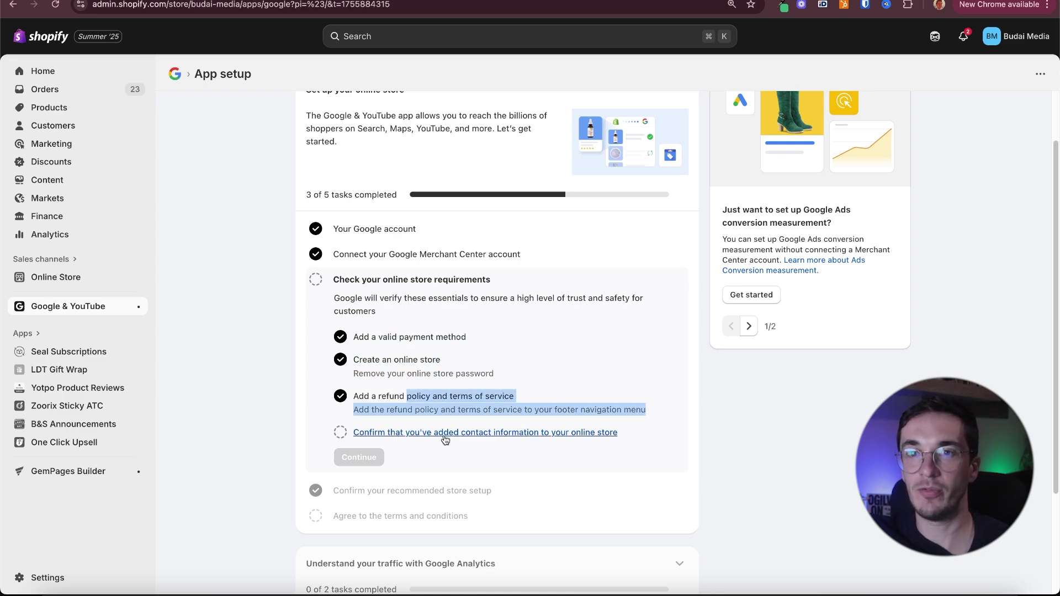
pyautogui.click(379, 433)
pyautogui.click(769, 415)
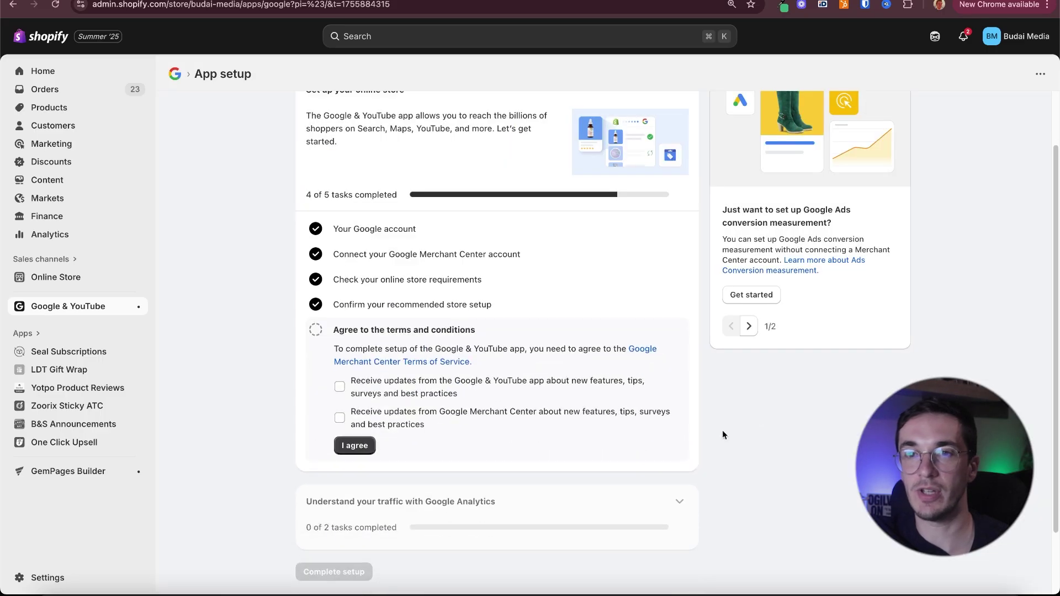
pyautogui.moveTo(446, 330); pyautogui.dragTo(371, 329)
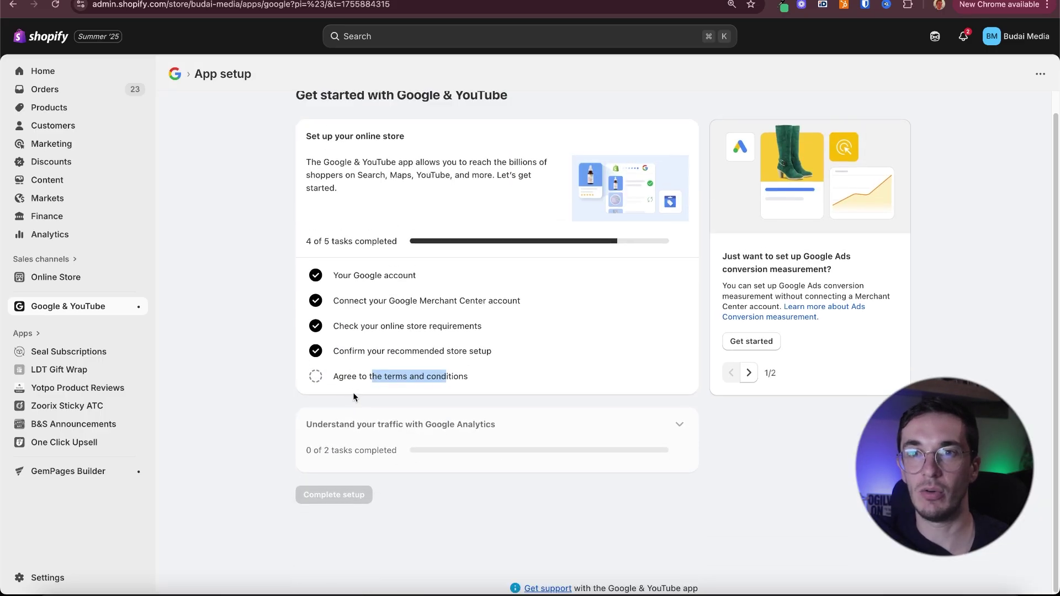
pyautogui.click(352, 387)
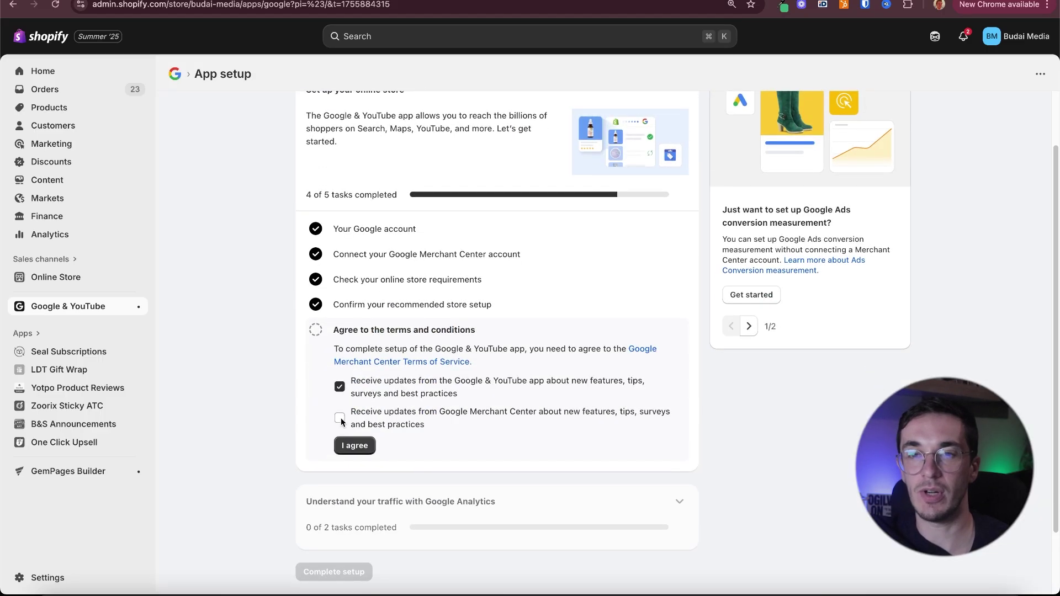
pyautogui.moveTo(351, 412); pyautogui.dragTo(414, 413)
pyautogui.click(387, 436)
pyautogui.click(367, 449)
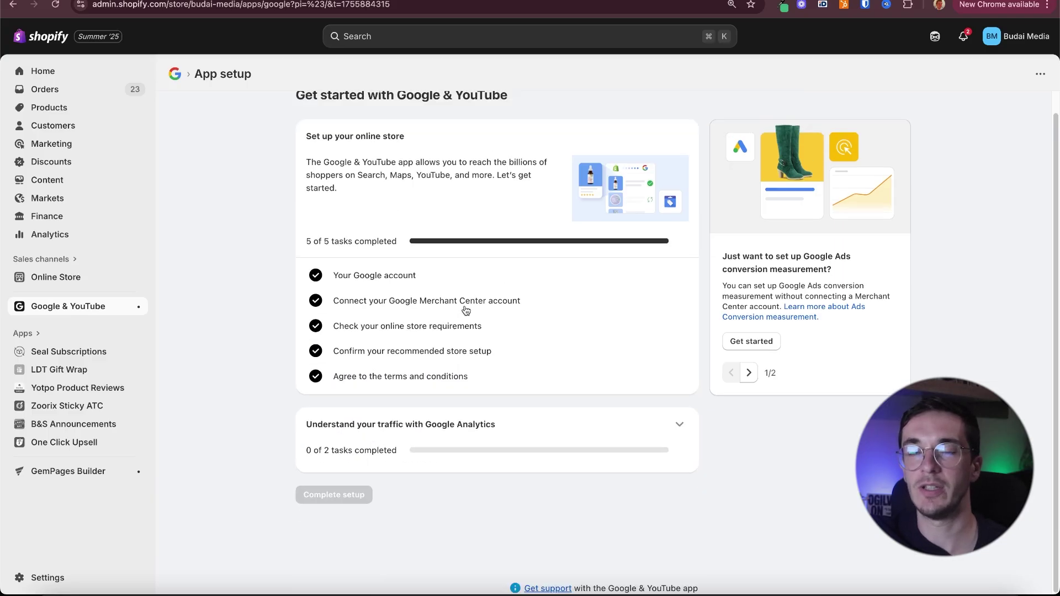
# Choose the GA4 Analytics property and connect it to Google & YouTube.
pyautogui.moveTo(378, 182); pyautogui.dragTo(484, 188)
pyautogui.click(463, 212)
pyautogui.scroll(-1, 396, 390)
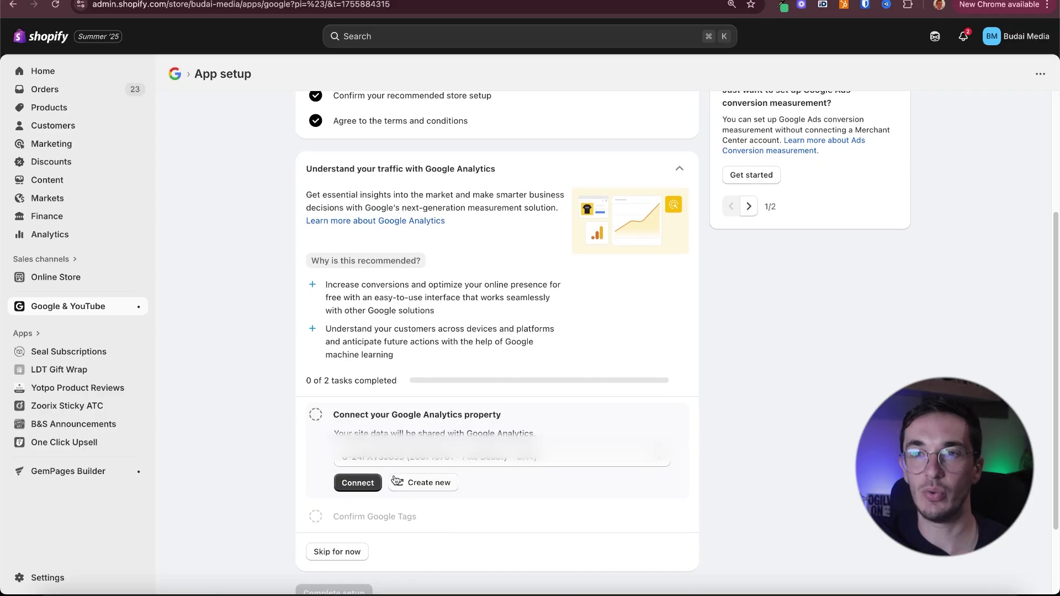
pyautogui.scroll(-3, 465, 444)
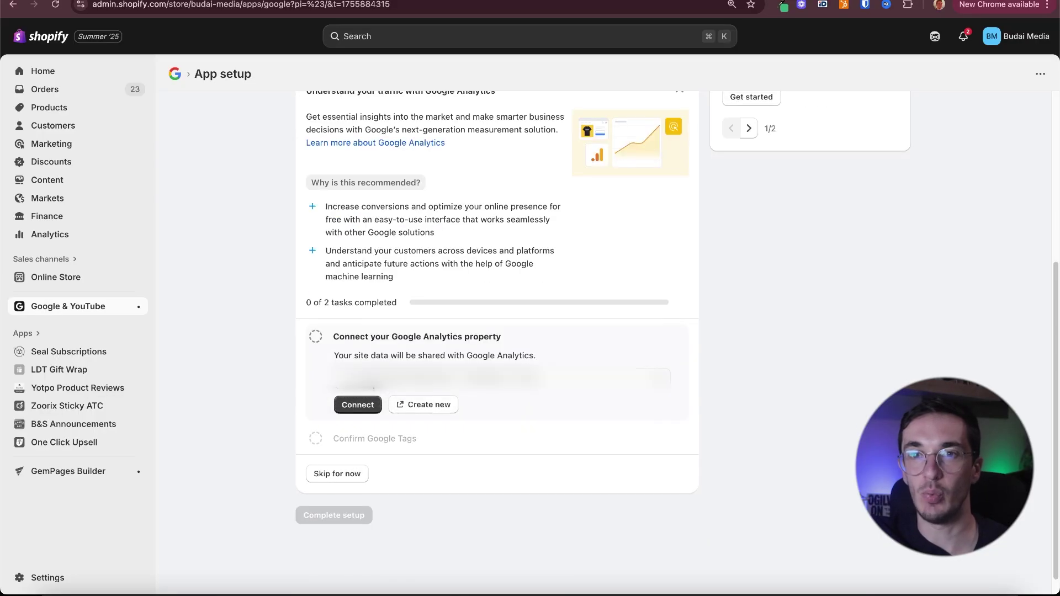
pyautogui.click(459, 378)
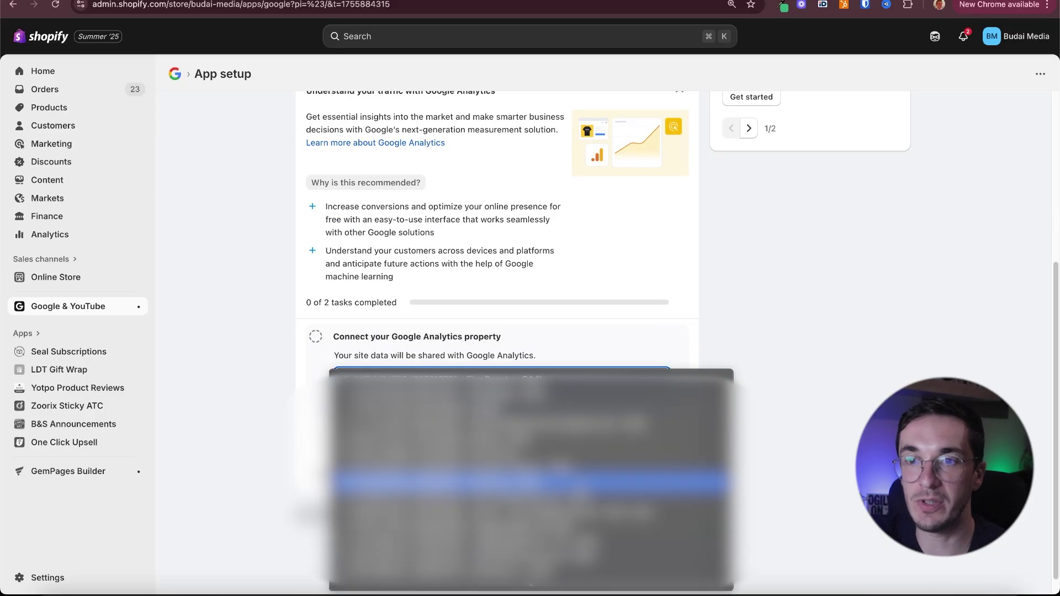
pyautogui.click(366, 439)
pyautogui.click(366, 406)
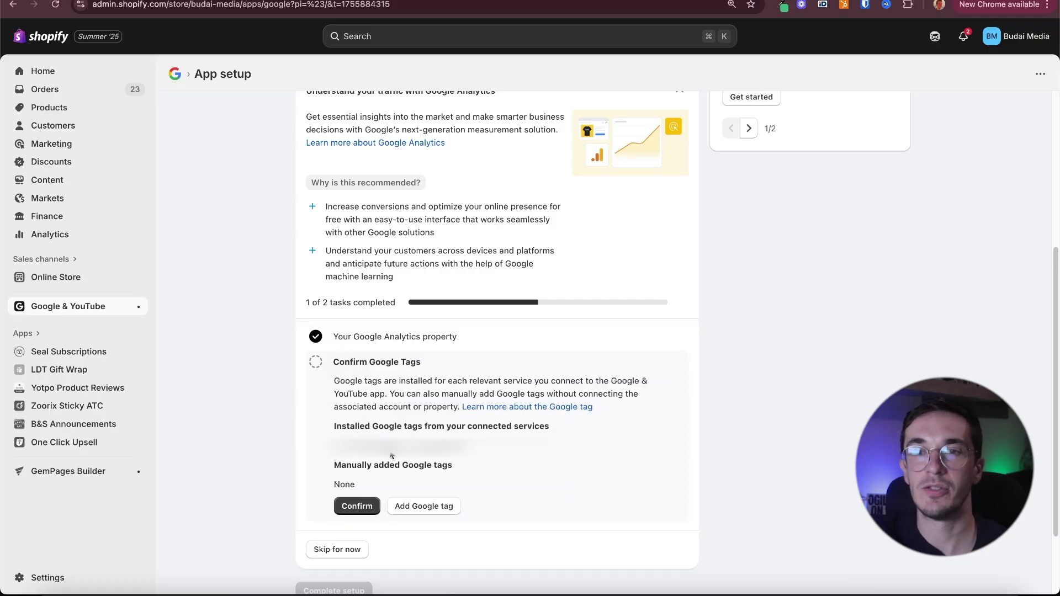
# Confirm the installed Google tags and complete the Google & YouTube setup.
pyautogui.moveTo(389, 429); pyautogui.dragTo(456, 428)
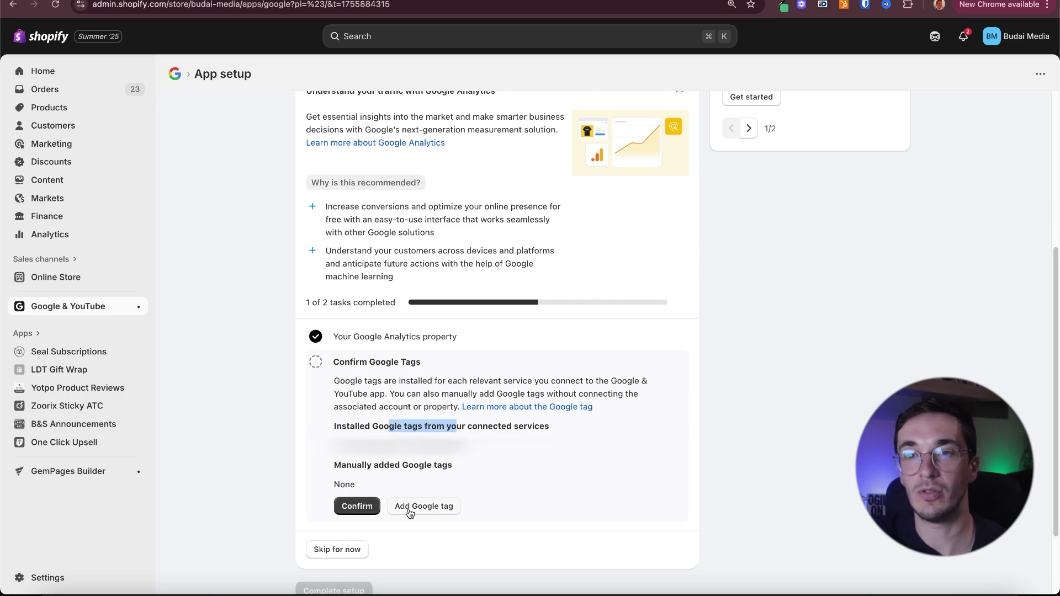
pyautogui.click(356, 507)
pyautogui.scroll(-2, 491, 343)
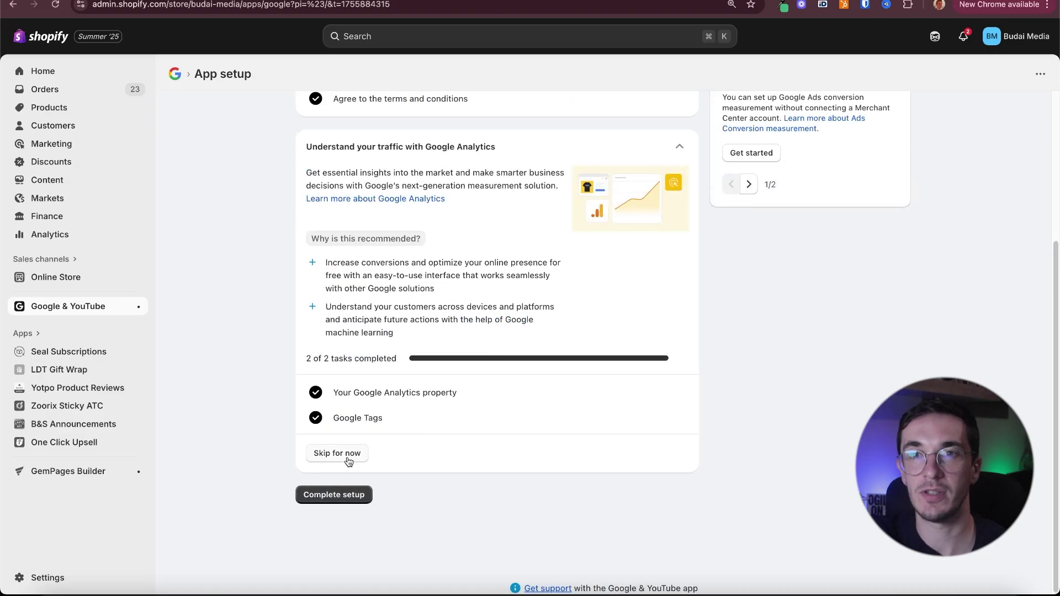
pyautogui.click(347, 495)
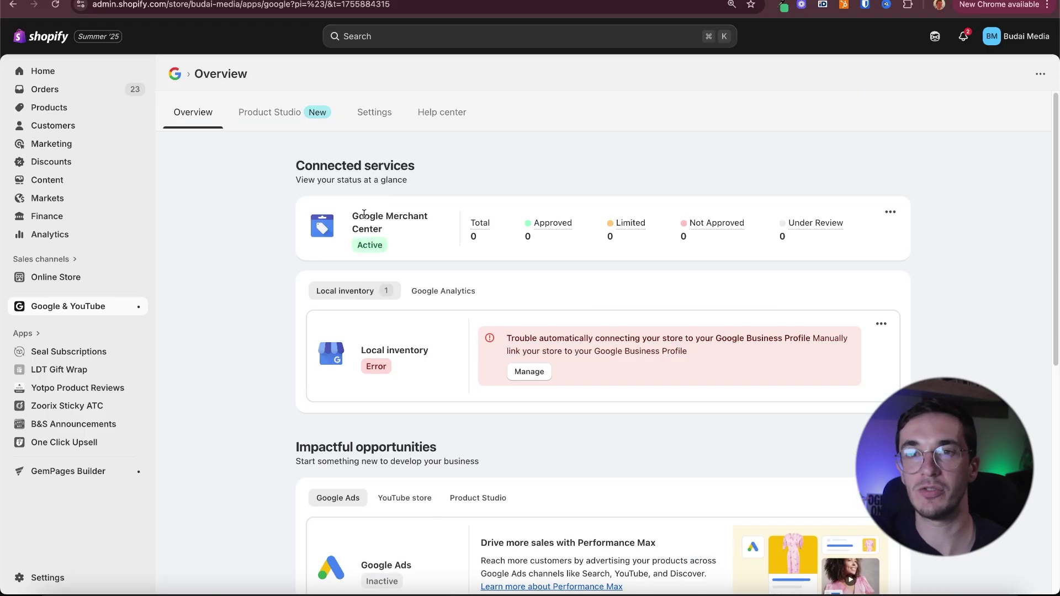
# Scroll through the Google & YouTube Overview to review the channel statuses.
pyautogui.scroll(-1, 539, 343)
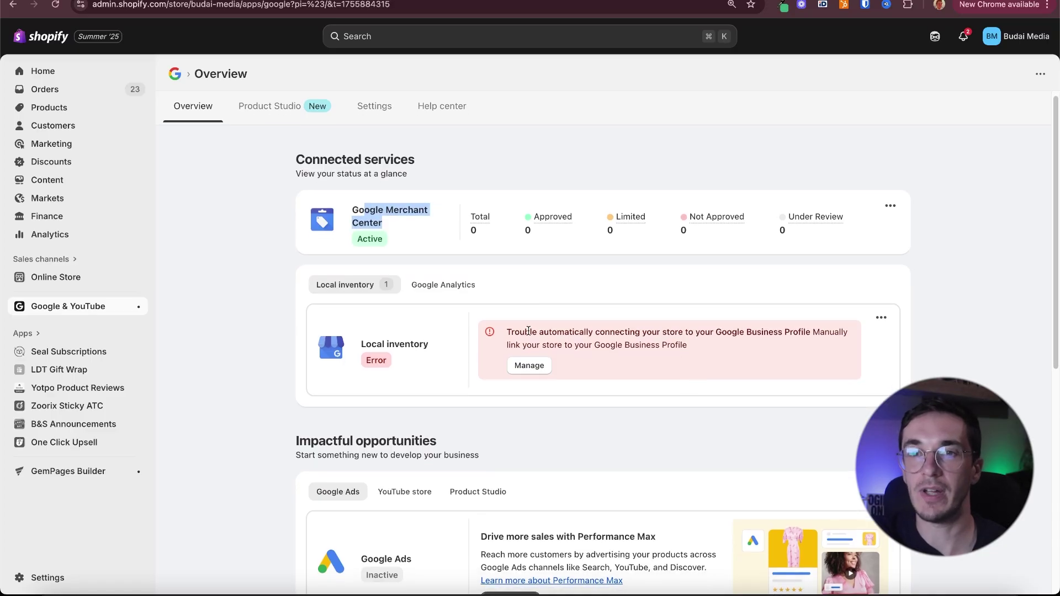
pyautogui.click(528, 331)
pyautogui.scroll(-3, 596, 368)
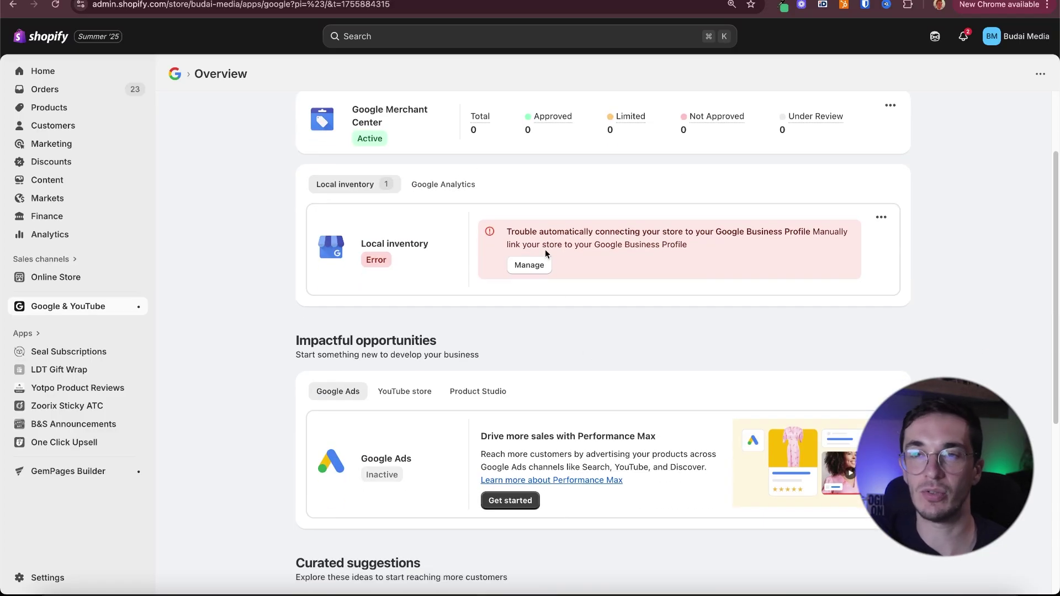
pyautogui.scroll(-3, 635, 331)
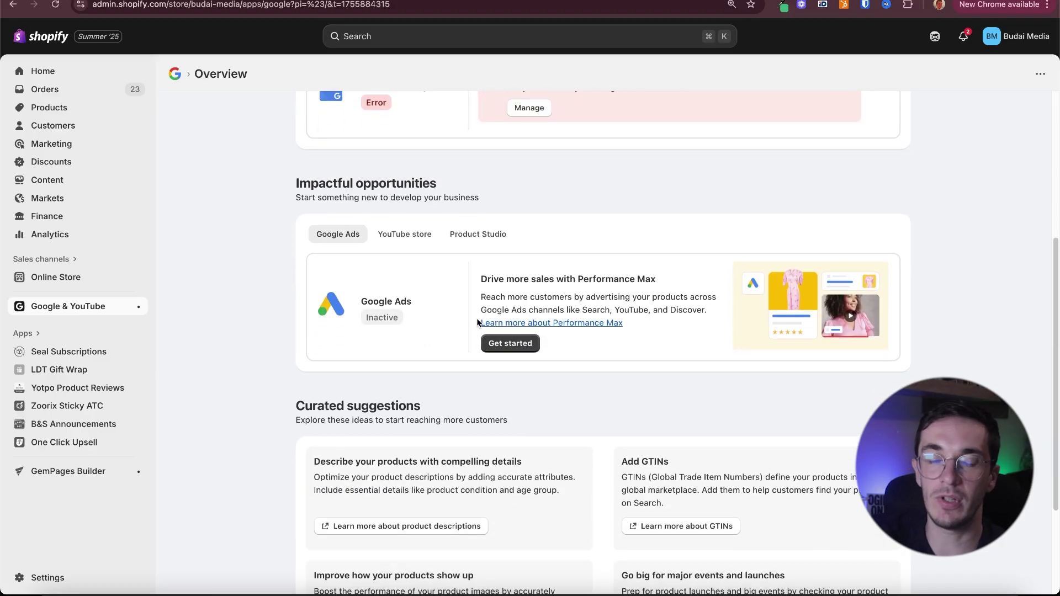
pyautogui.scroll(-1, 535, 270)
pyautogui.scroll(-3, 535, 270)
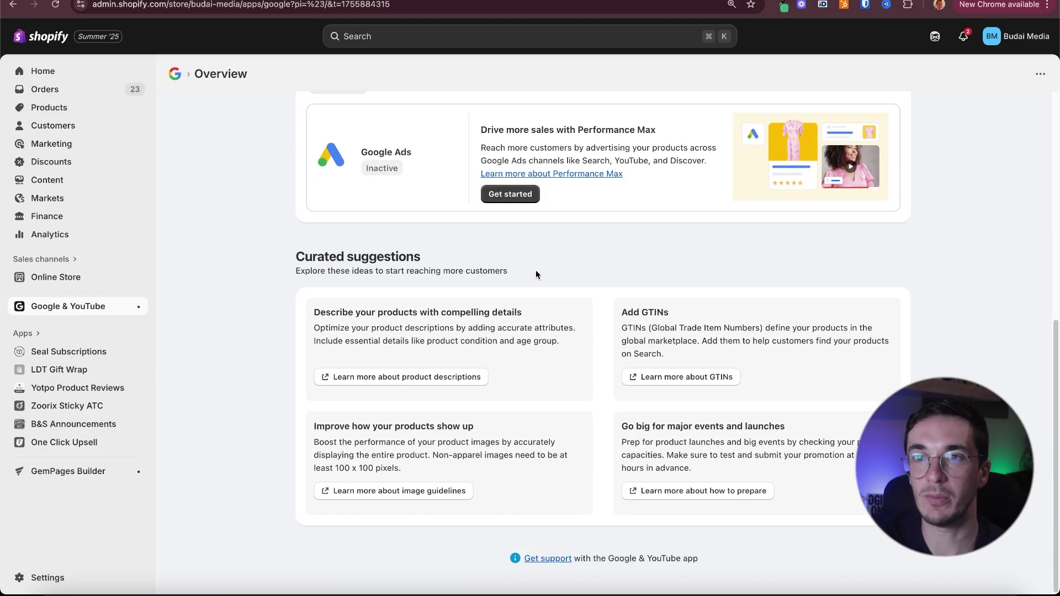
pyautogui.scroll(2, 538, 274)
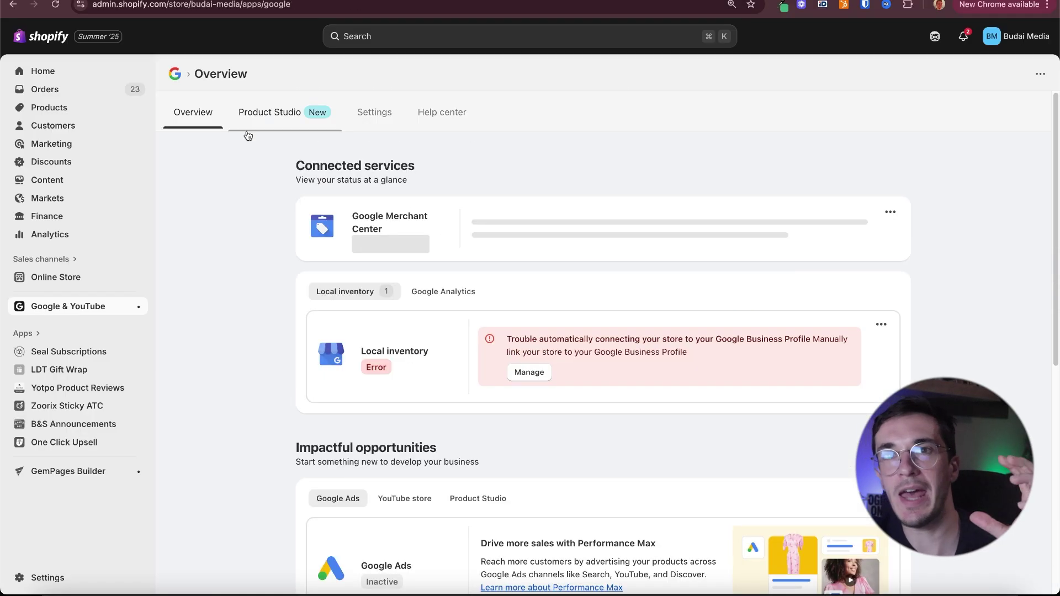
# Open Google & YouTube settings and review the connected Google and Merchant Center accounts.
pyautogui.click(380, 122)
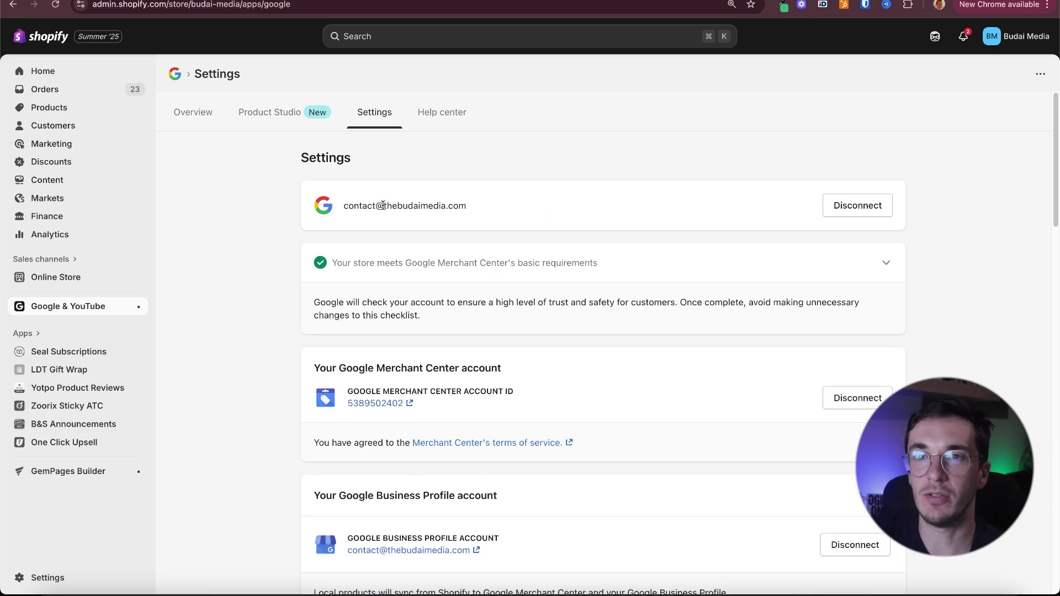
pyautogui.moveTo(391, 205); pyautogui.dragTo(448, 206)
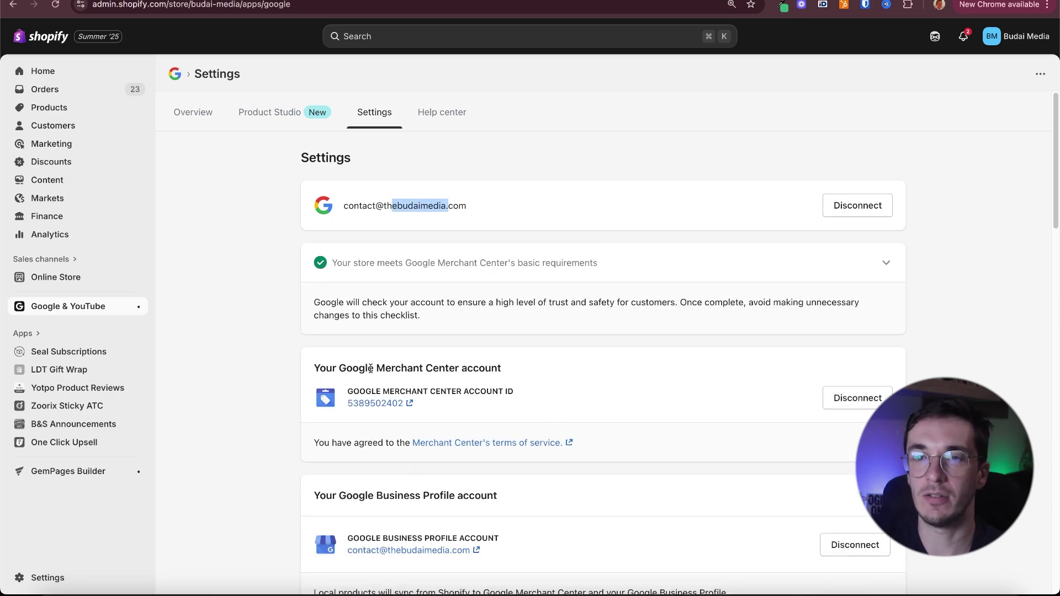
pyautogui.moveTo(370, 368); pyautogui.dragTo(313, 369)
pyautogui.scroll(-12, 630, 352)
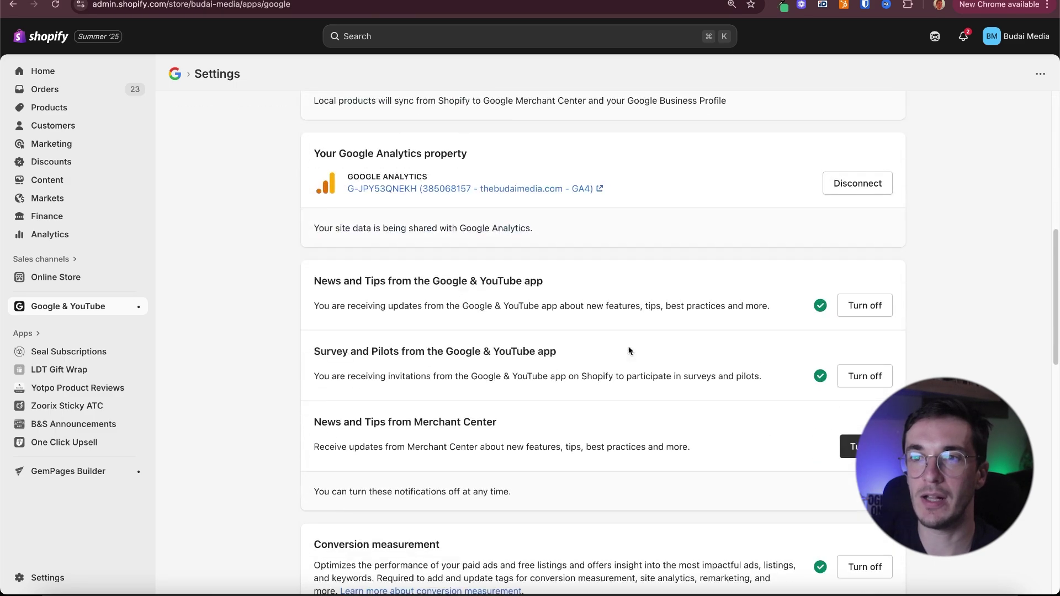
pyautogui.scroll(-3, 498, 287)
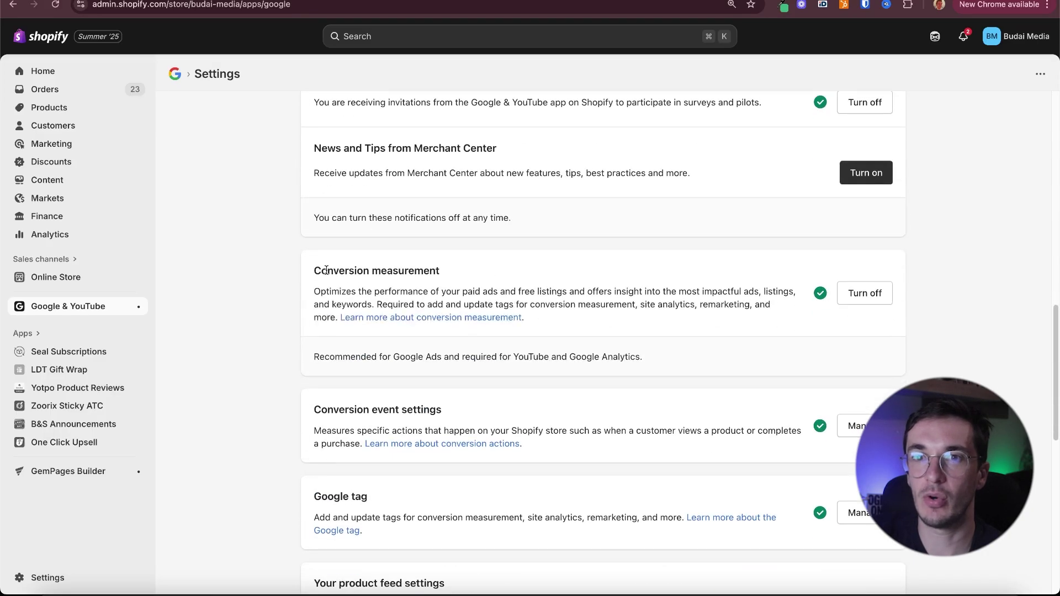
pyautogui.moveTo(326, 270); pyautogui.dragTo(441, 276)
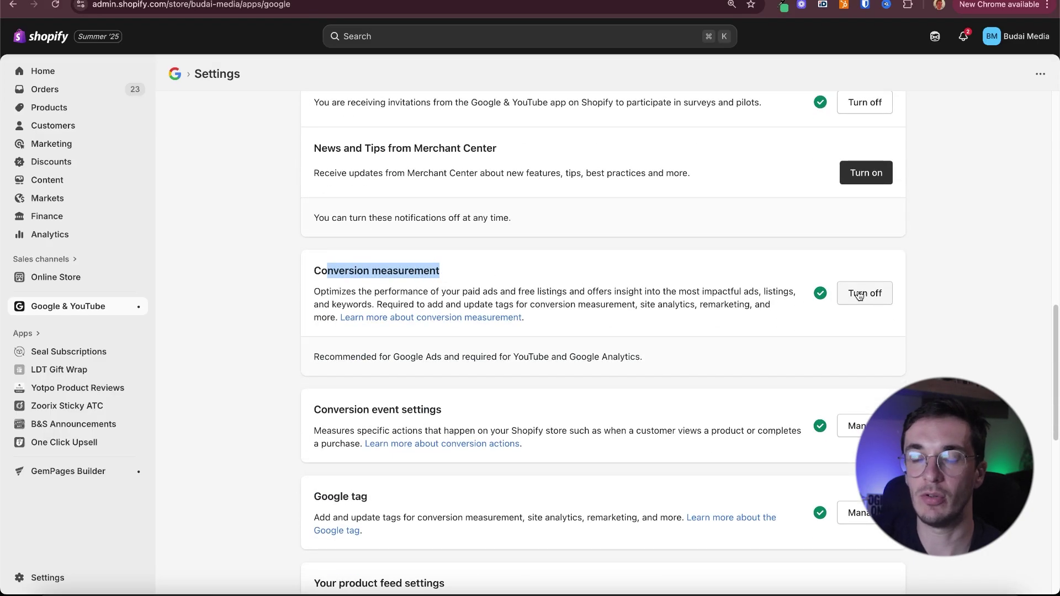
# Open the Conversion event settings through Manage and save the conversion measurement settings.
pyautogui.scroll(-1, 551, 359)
pyautogui.moveTo(340, 335); pyautogui.dragTo(459, 338)
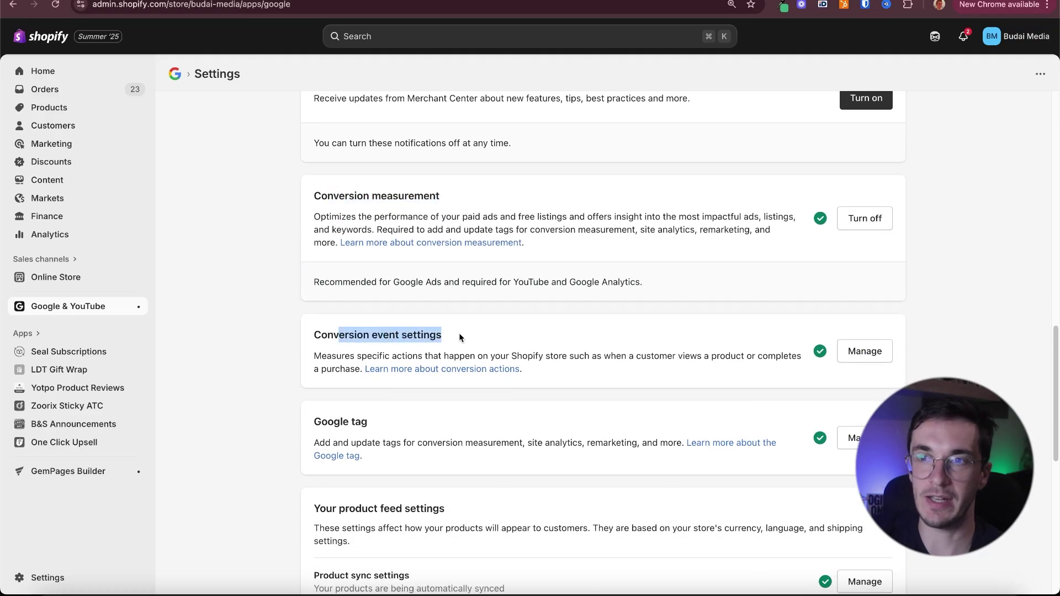
pyautogui.click(851, 353)
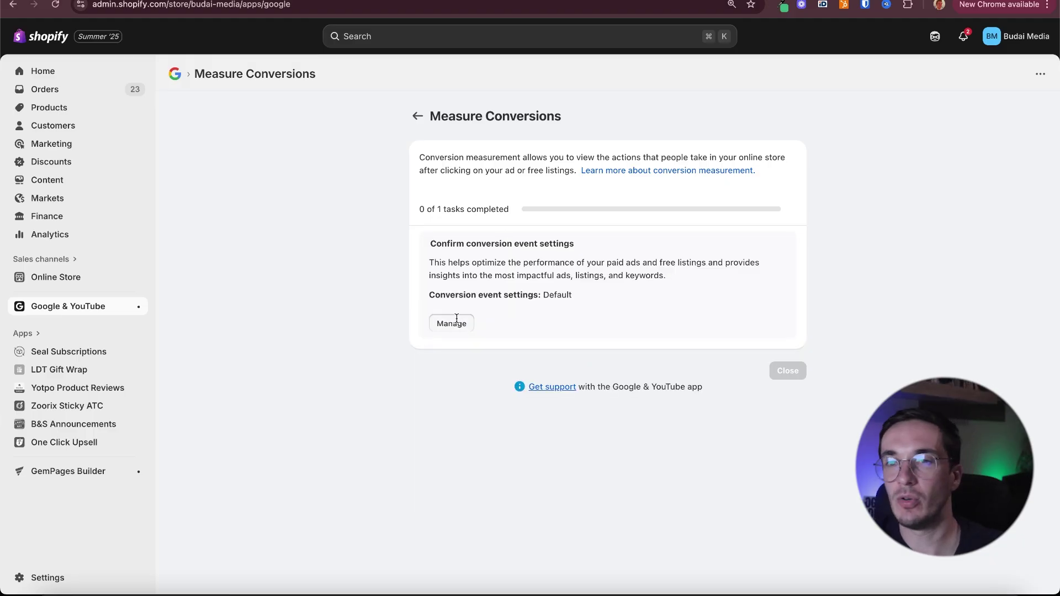
pyautogui.click(452, 321)
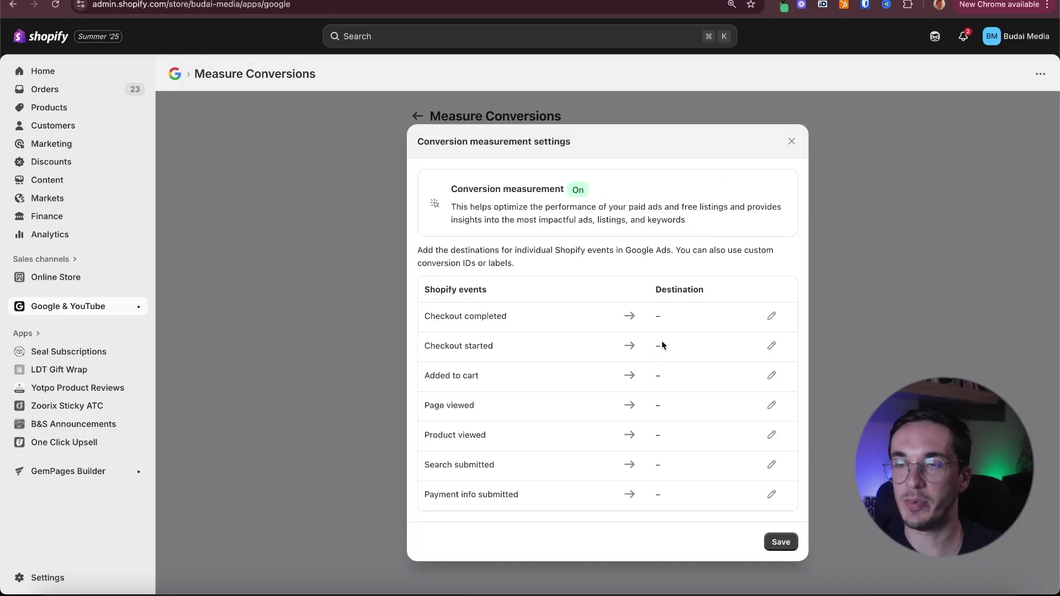
pyautogui.click(781, 542)
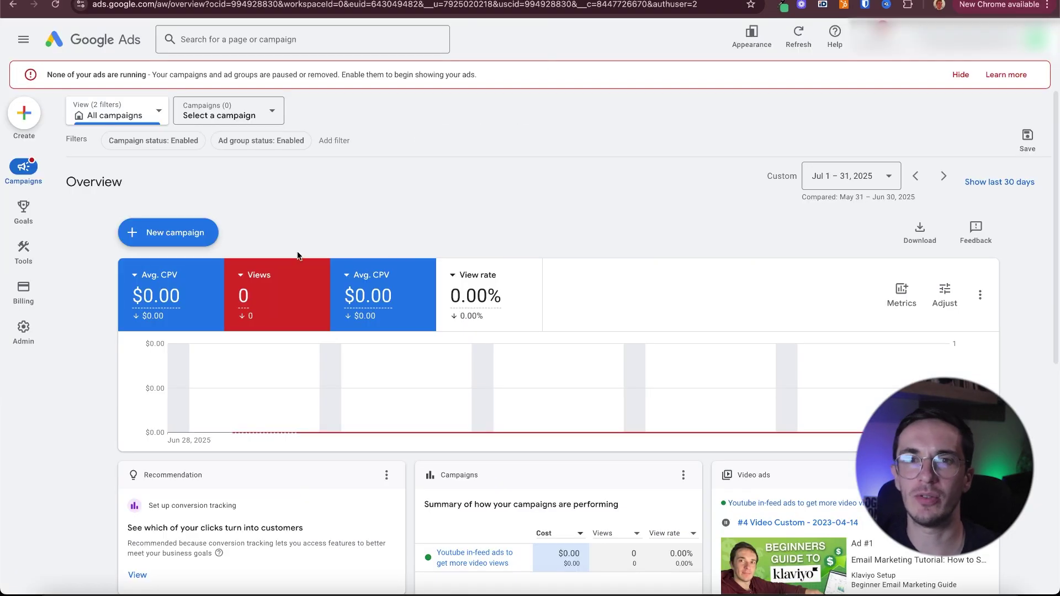
# Go to Tools > Data manager and pick Shopify under Featured products.
pyautogui.click(24, 264)
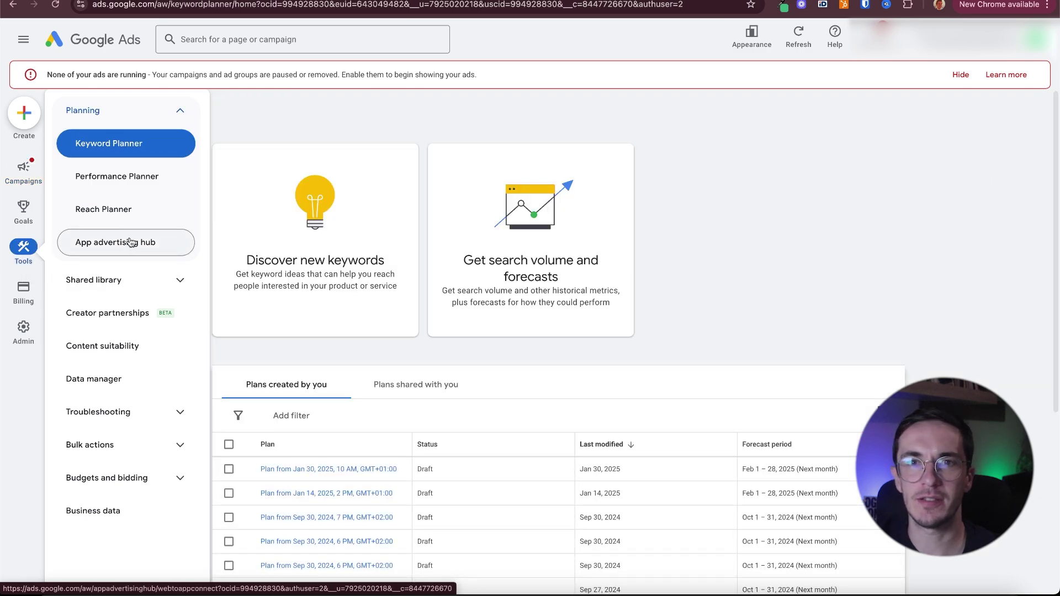
pyautogui.click(102, 388)
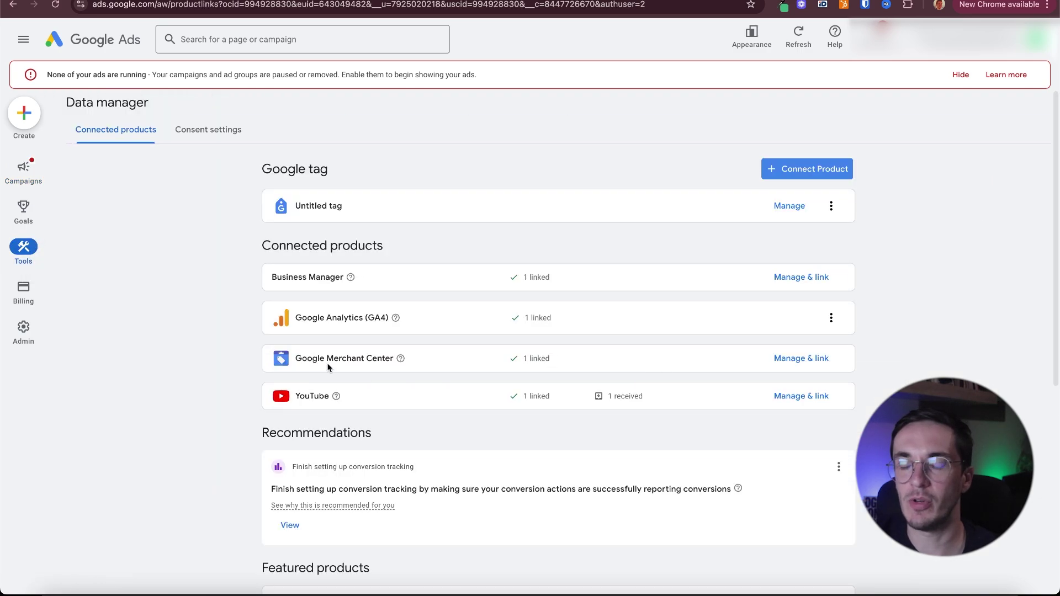
pyautogui.moveTo(327, 365); pyautogui.dragTo(370, 358)
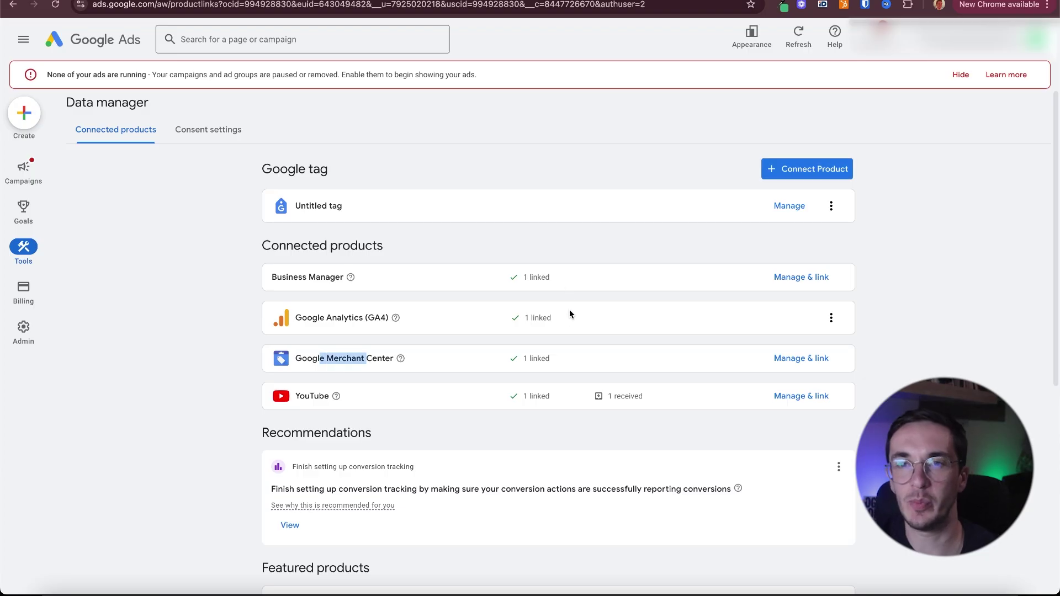
pyautogui.moveTo(320, 317); pyautogui.dragTo(393, 316)
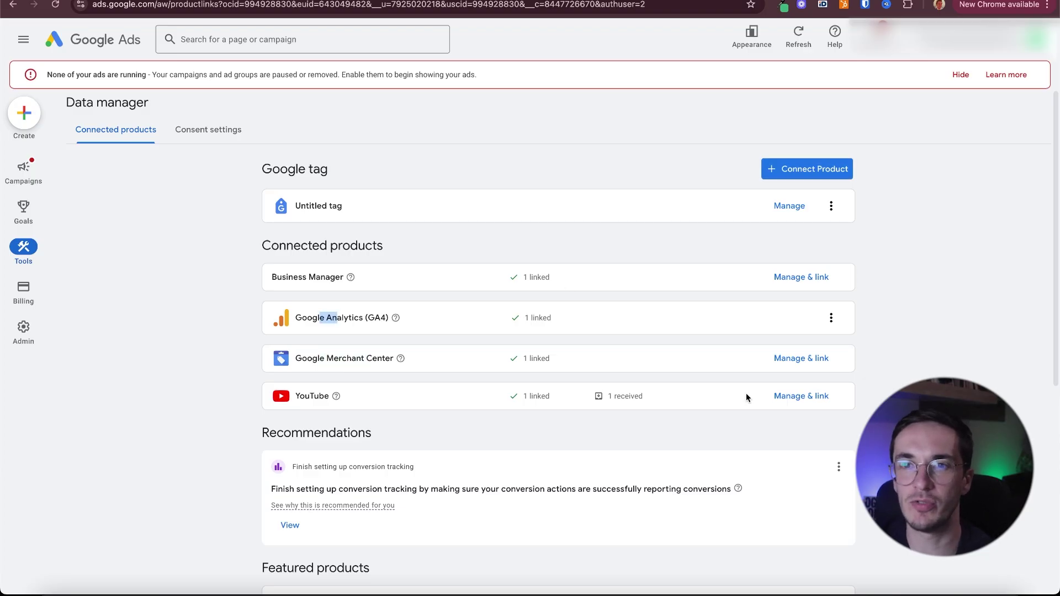
pyautogui.scroll(-3, 746, 396)
pyautogui.scroll(-4, 634, 381)
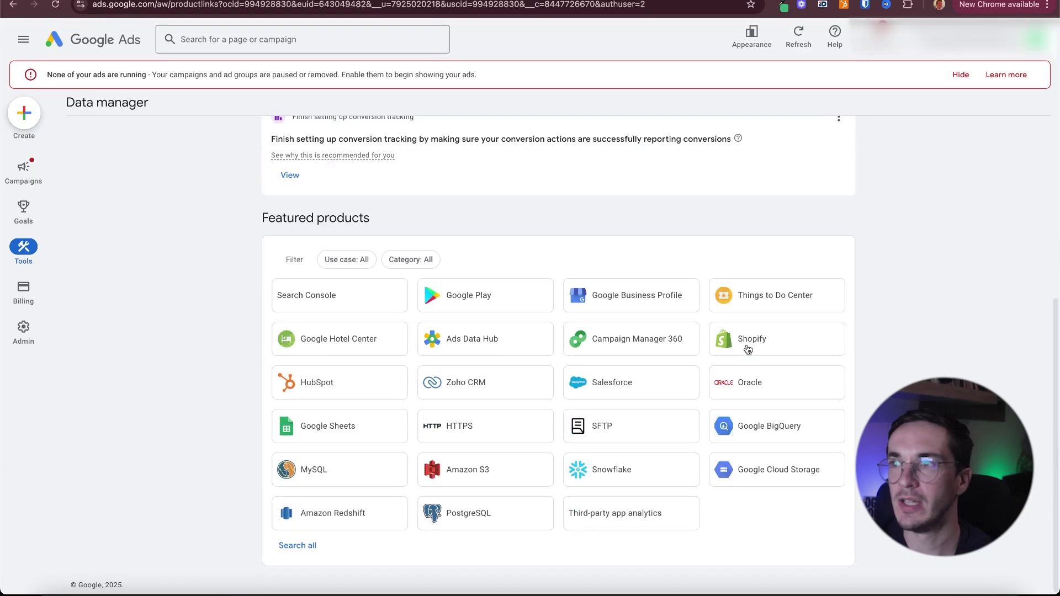
pyautogui.click(741, 344)
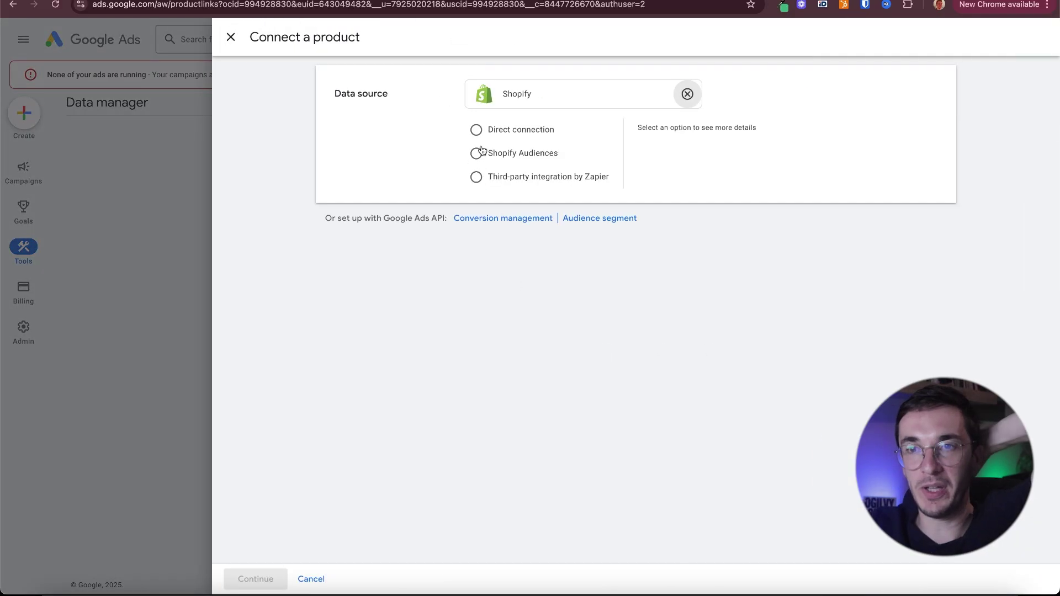
# Choose Direct connection, authorize, and sign in with the store's myshopify domain.
pyautogui.click(475, 133)
pyautogui.click(490, 199)
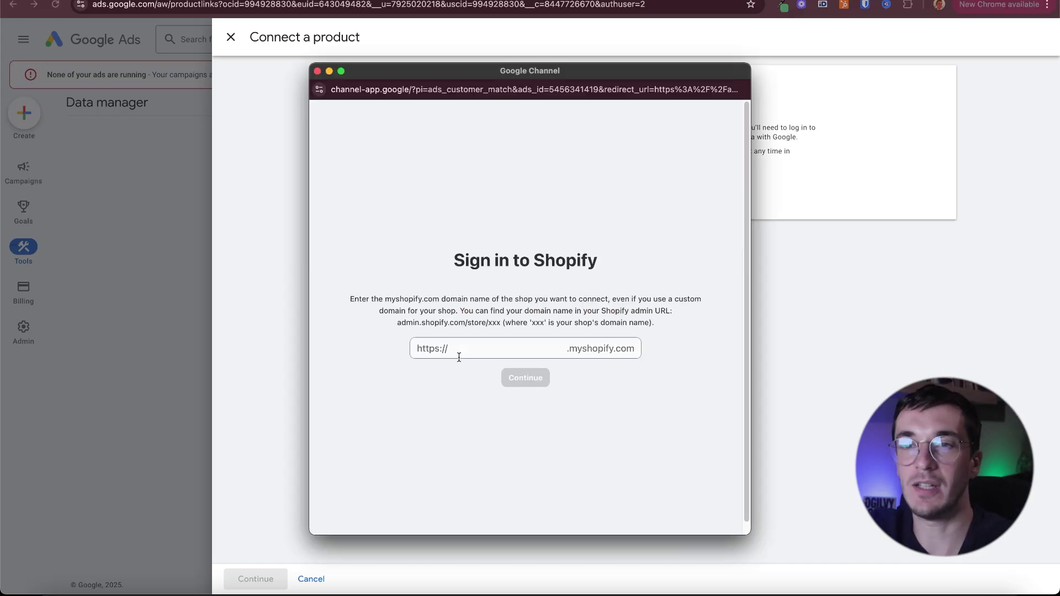
pyautogui.click(459, 357)
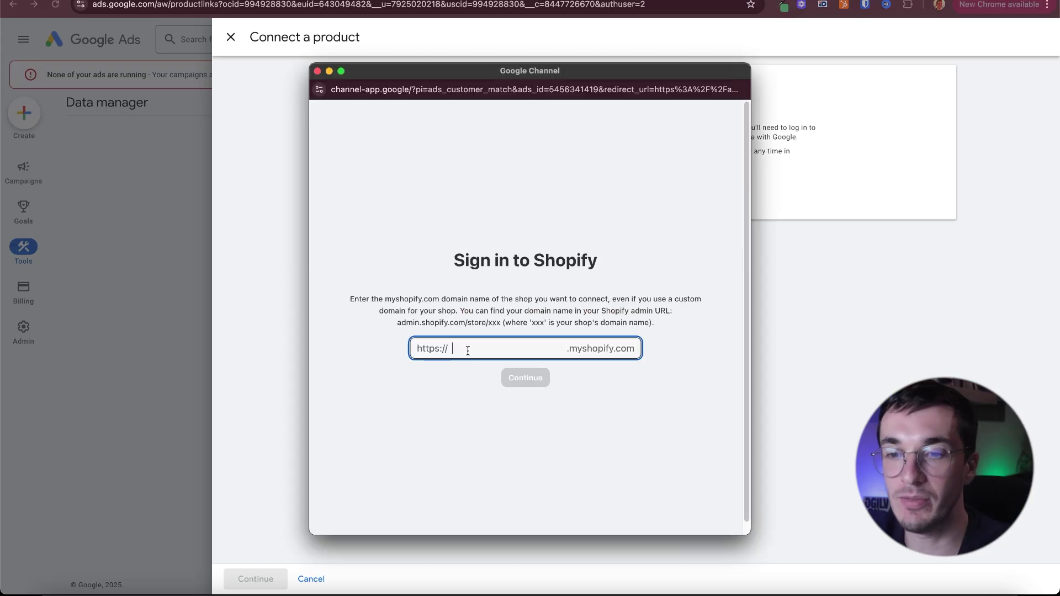
pyautogui.write('ai-media.myshopify.com')
pyautogui.moveTo(490, 349); pyautogui.dragTo(591, 355)
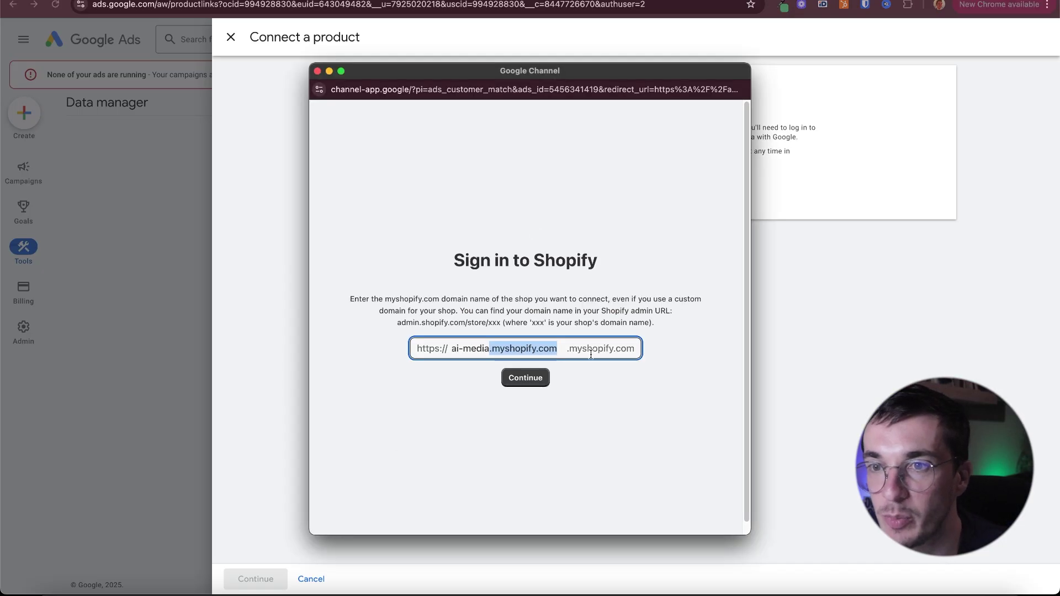
pyautogui.press('BackSpace')
pyautogui.press('Return')
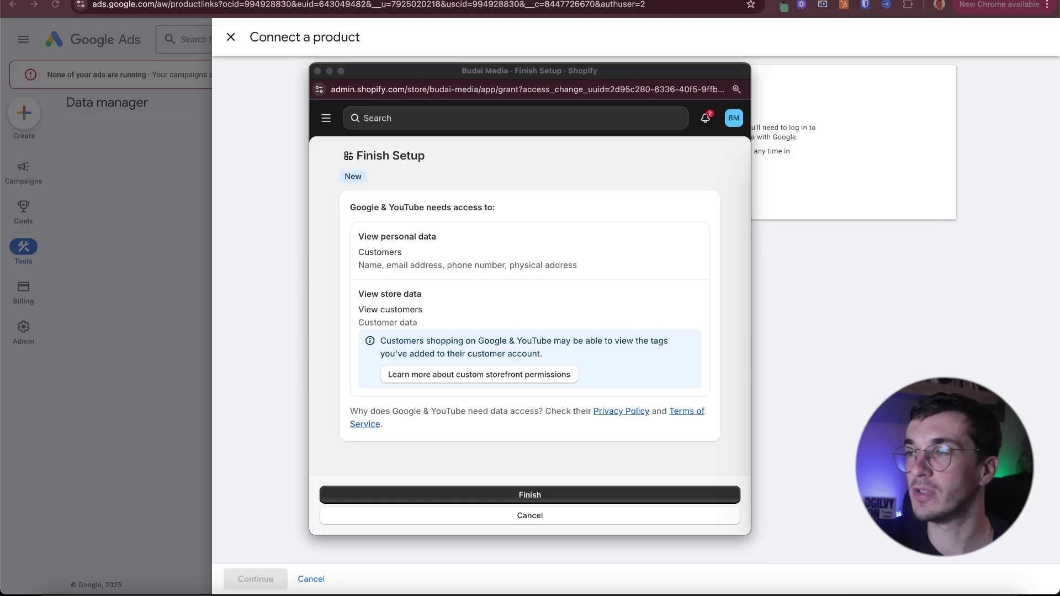
# Grant Google & YouTube access, connect the Ads account, and turn on Customer Match.
pyautogui.click(404, 255)
pyautogui.moveTo(389, 252); pyautogui.dragTo(424, 296)
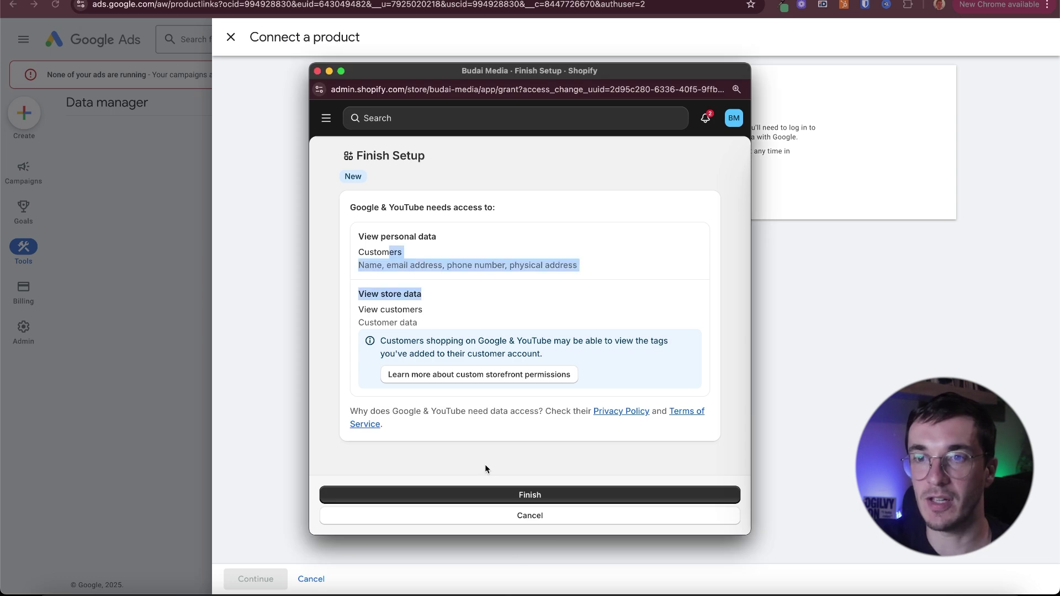
pyautogui.click(497, 492)
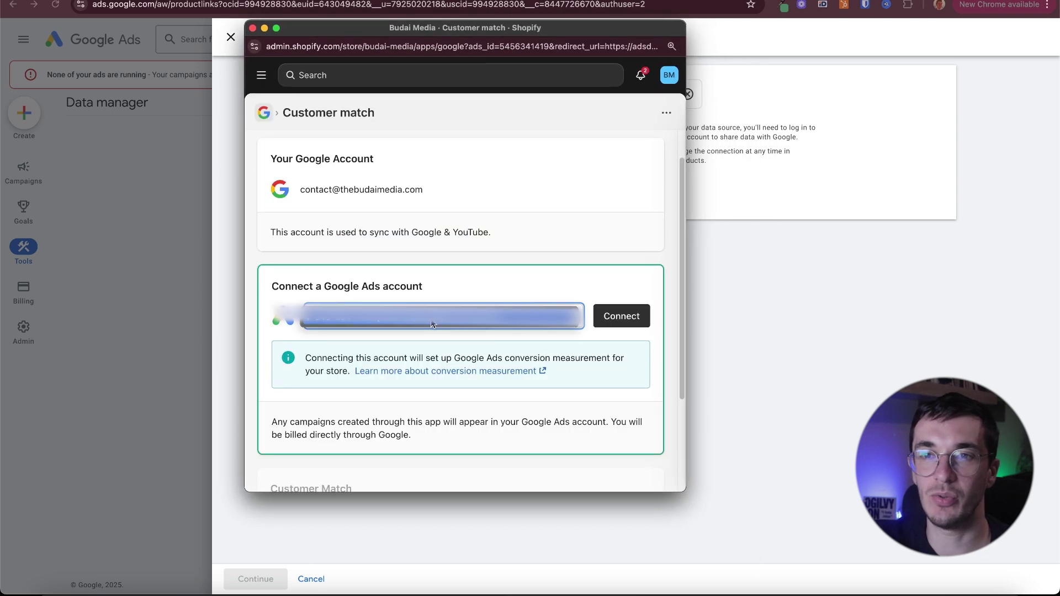
pyautogui.click(609, 317)
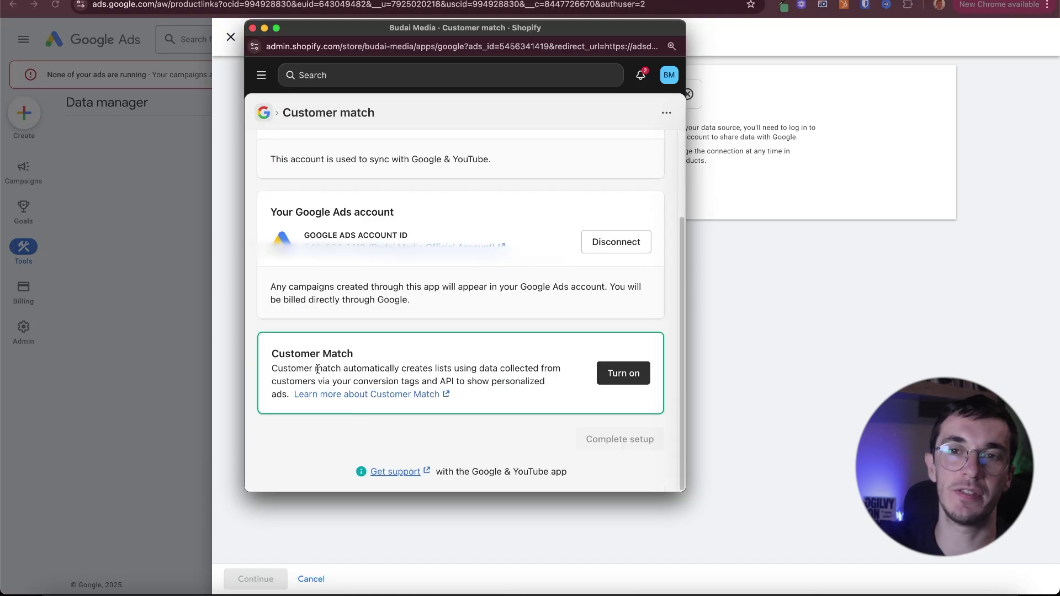
pyautogui.moveTo(318, 369); pyautogui.dragTo(543, 368)
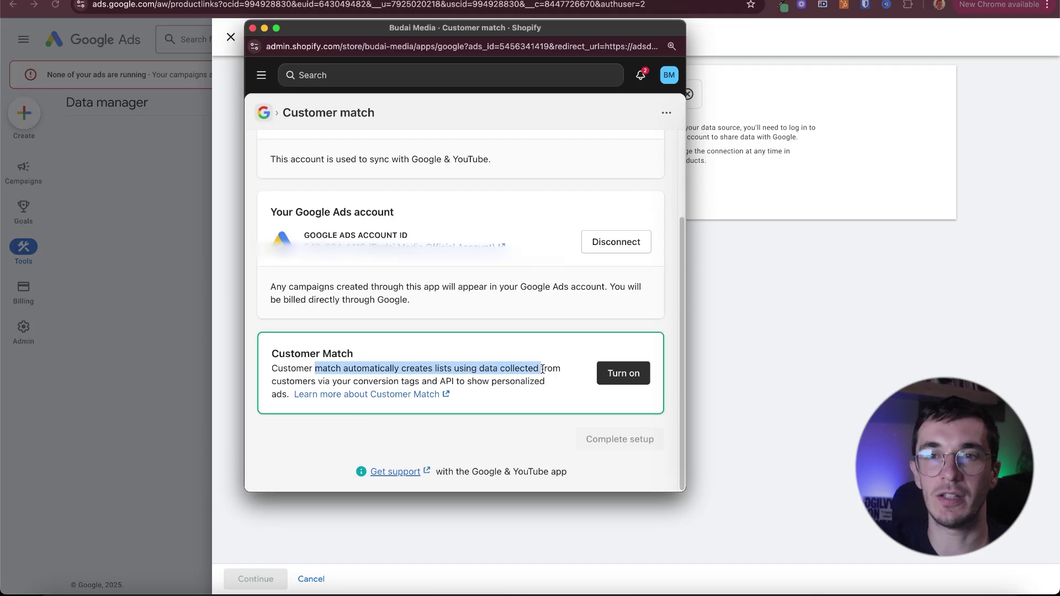
pyautogui.click(449, 377)
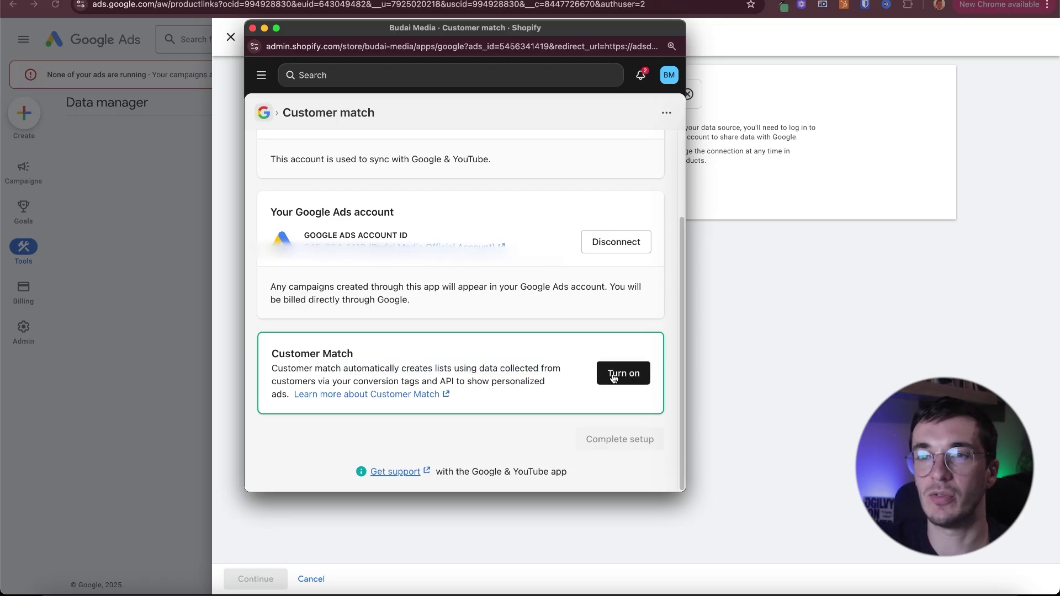
pyautogui.click(629, 377)
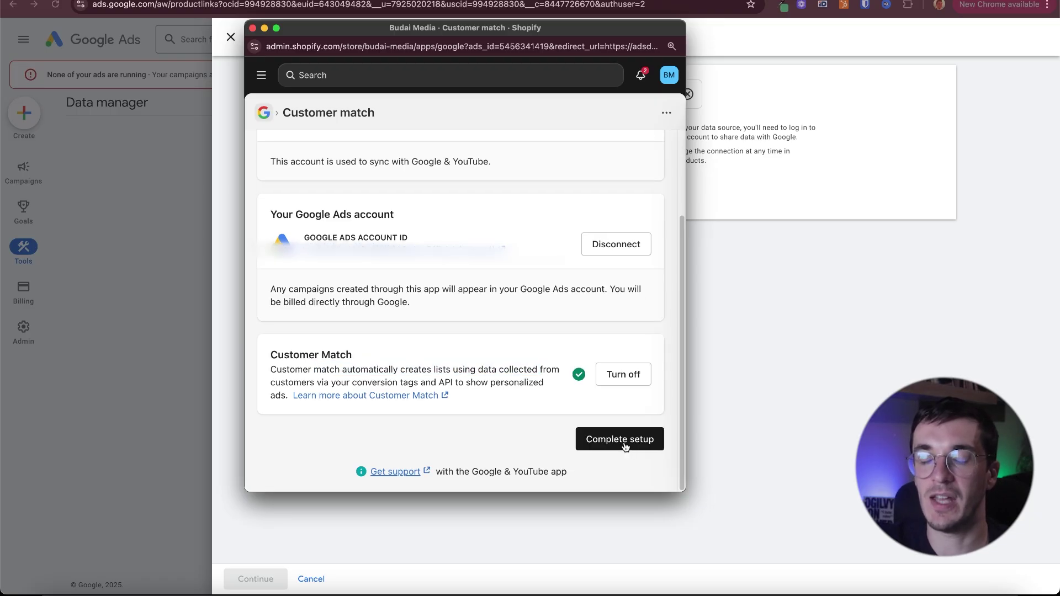
pyautogui.click(621, 441)
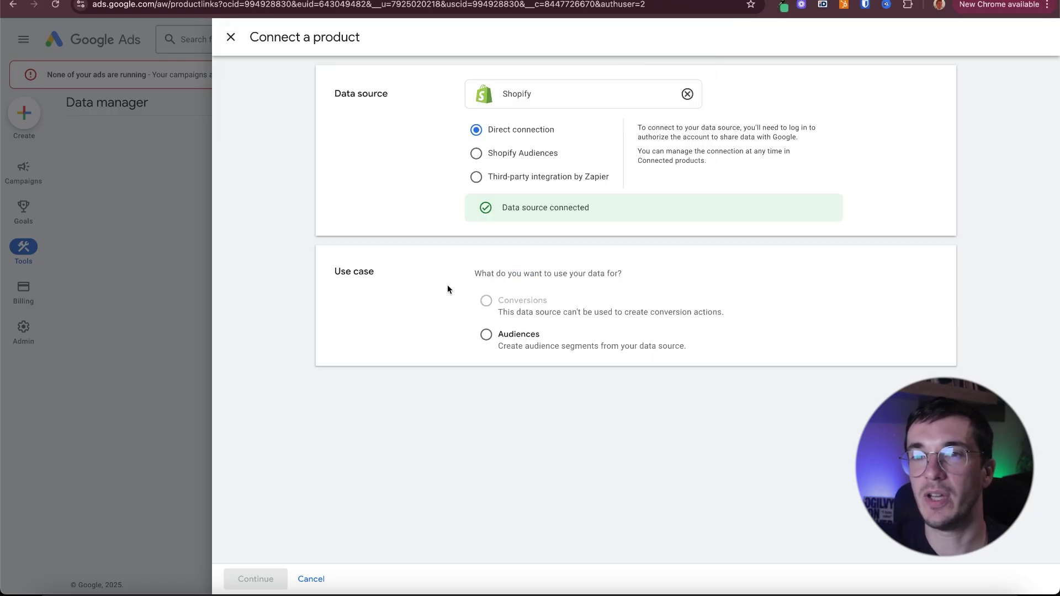
# Choose to use the Shopify data for Audiences.
pyautogui.moveTo(483, 273); pyautogui.dragTo(590, 273)
pyautogui.click(578, 317)
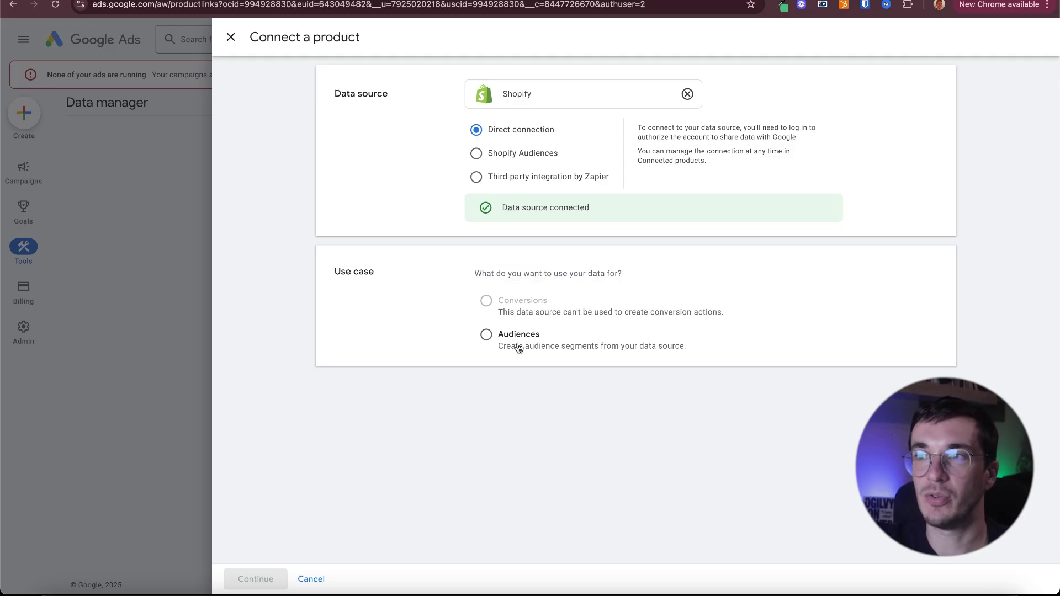
pyautogui.click(486, 335)
pyautogui.scroll(-3, 523, 410)
pyautogui.moveTo(520, 266); pyautogui.dragTo(555, 270)
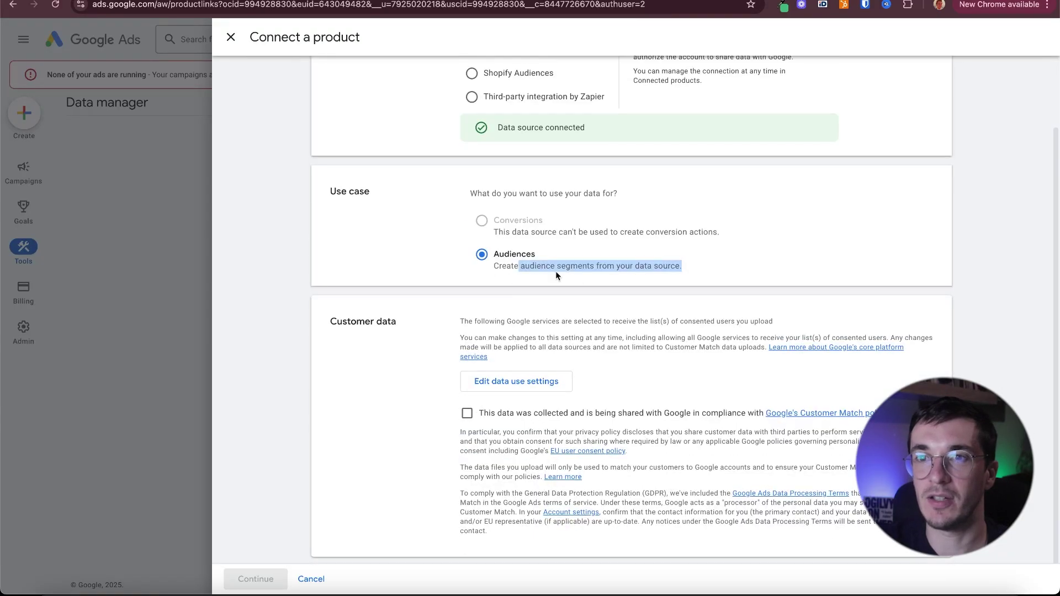
pyautogui.click(309, 287)
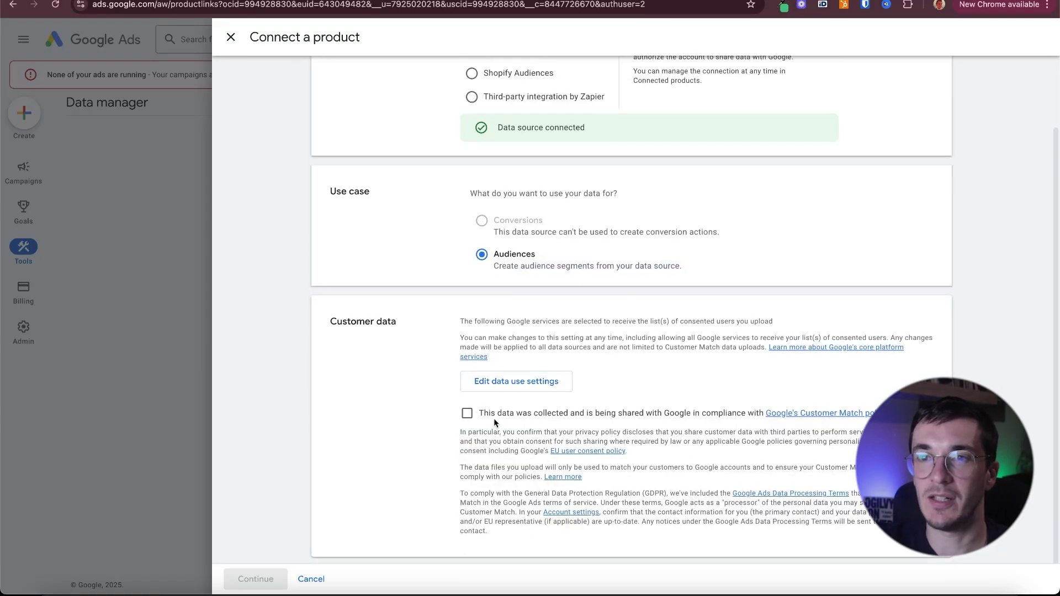
# Confirm the customer data consent statement and continue to Set up connection.
pyautogui.click(466, 414)
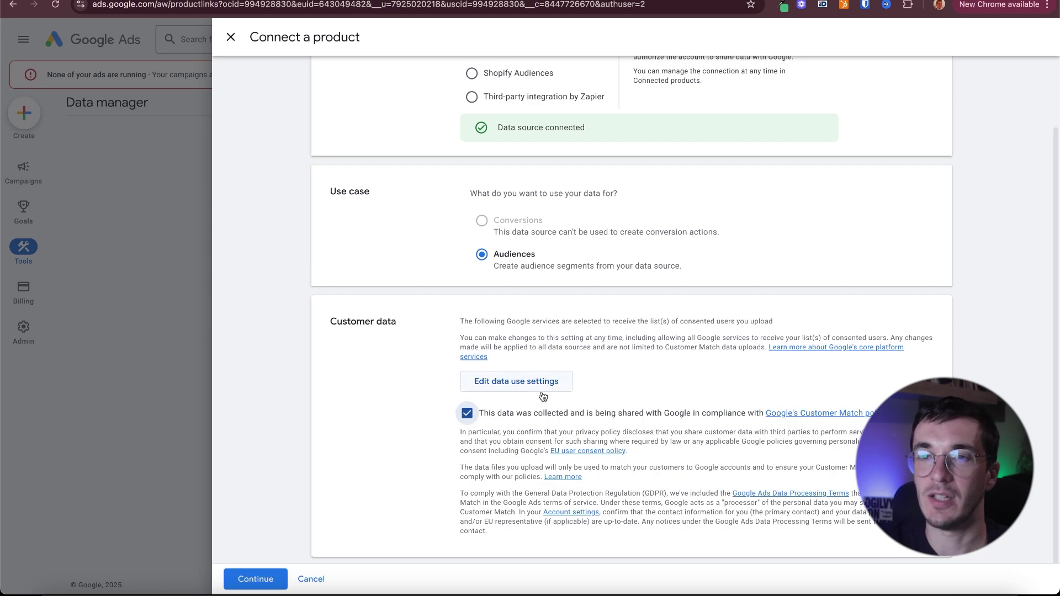
pyautogui.click(518, 389)
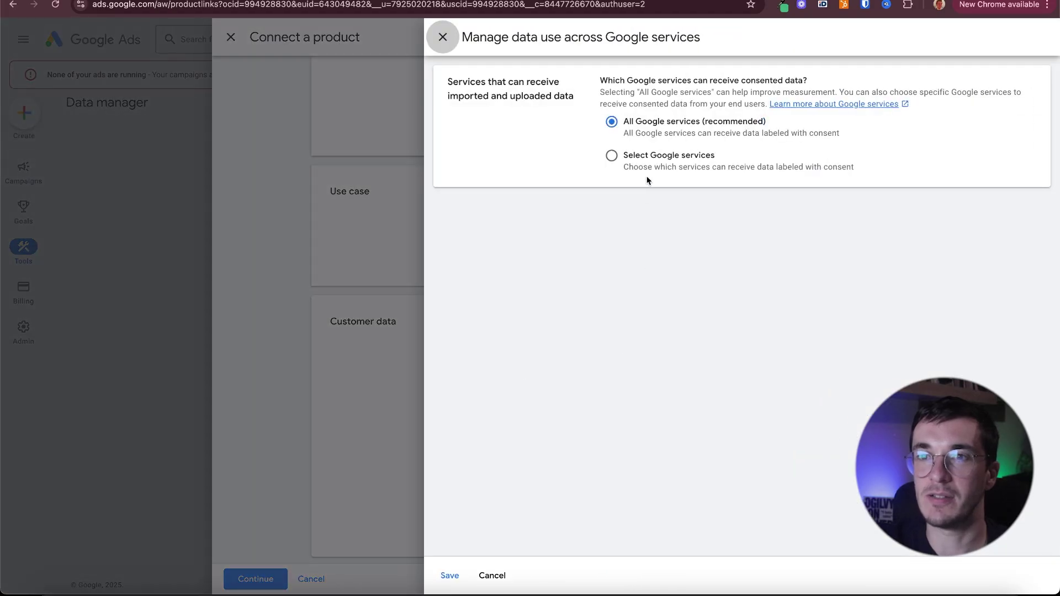
pyautogui.click(443, 39)
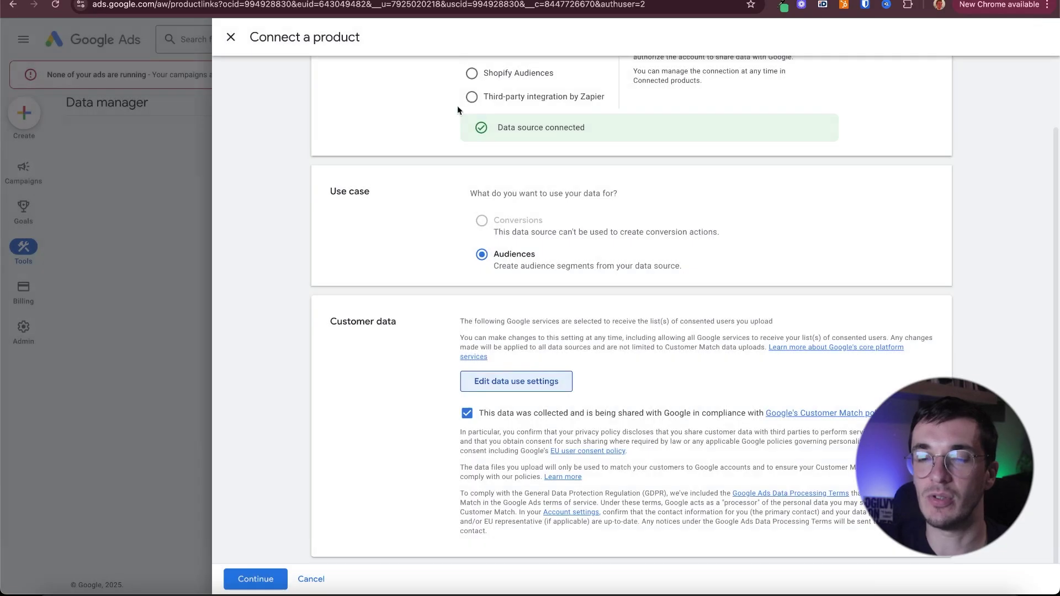
pyautogui.click(245, 578)
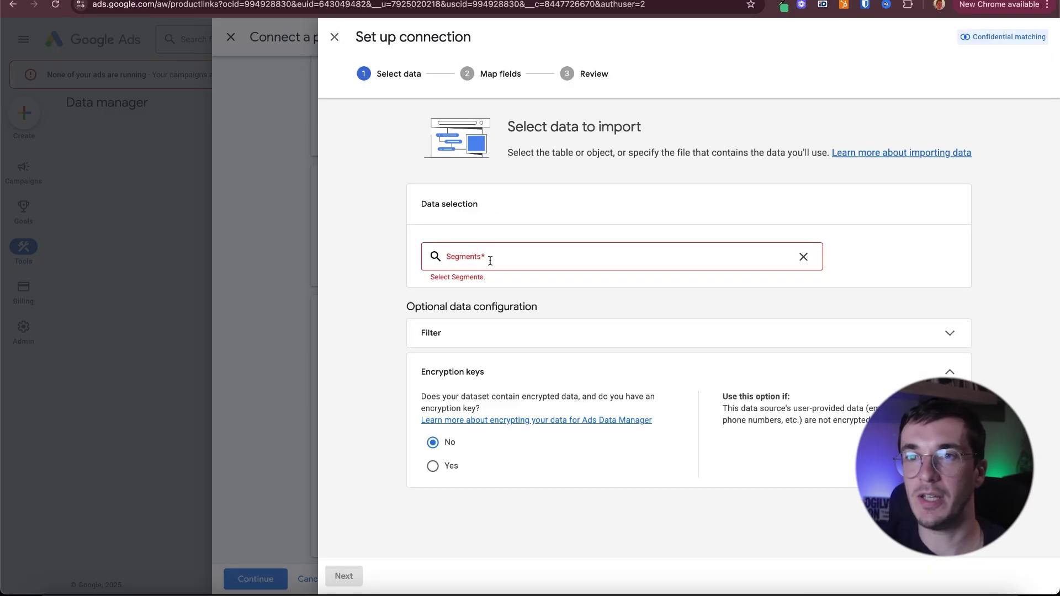
# Import the 'Customers who have purchased at least once' segment, accept the 6-field mapping, and finish.
pyautogui.click(491, 259)
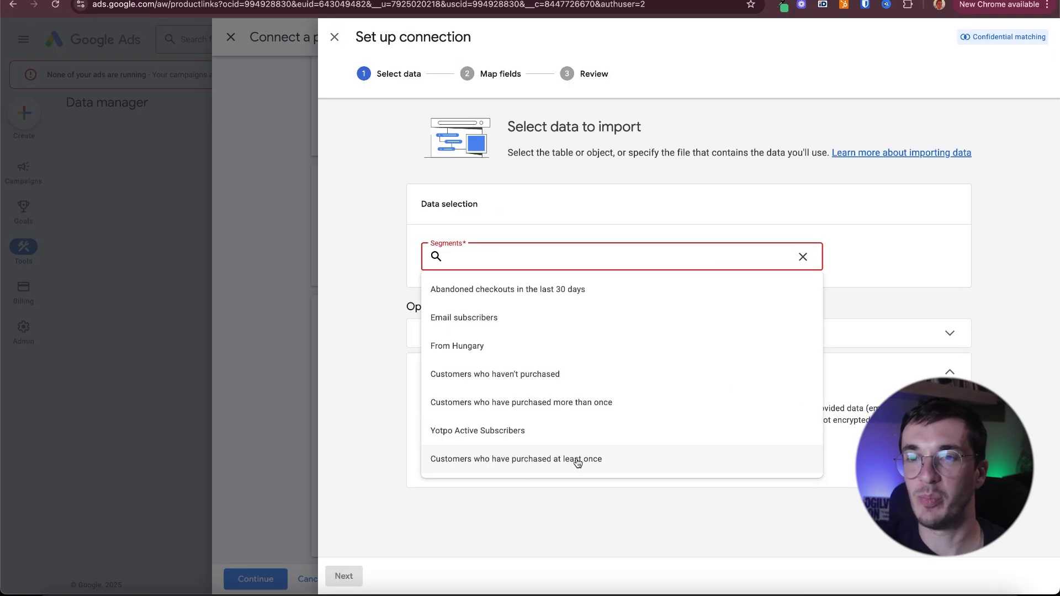
pyautogui.click(607, 463)
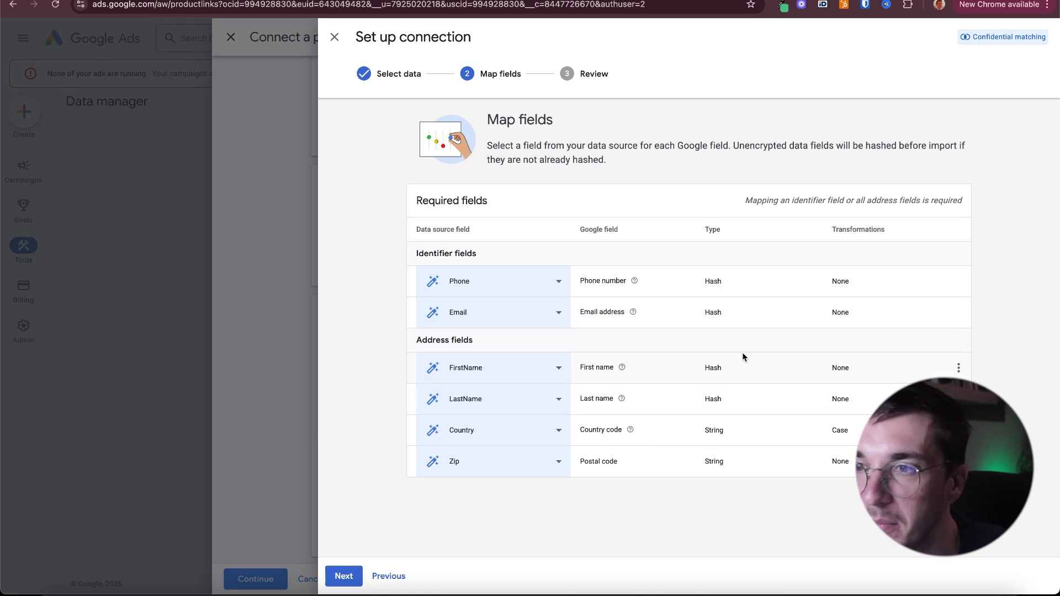
pyautogui.click(344, 577)
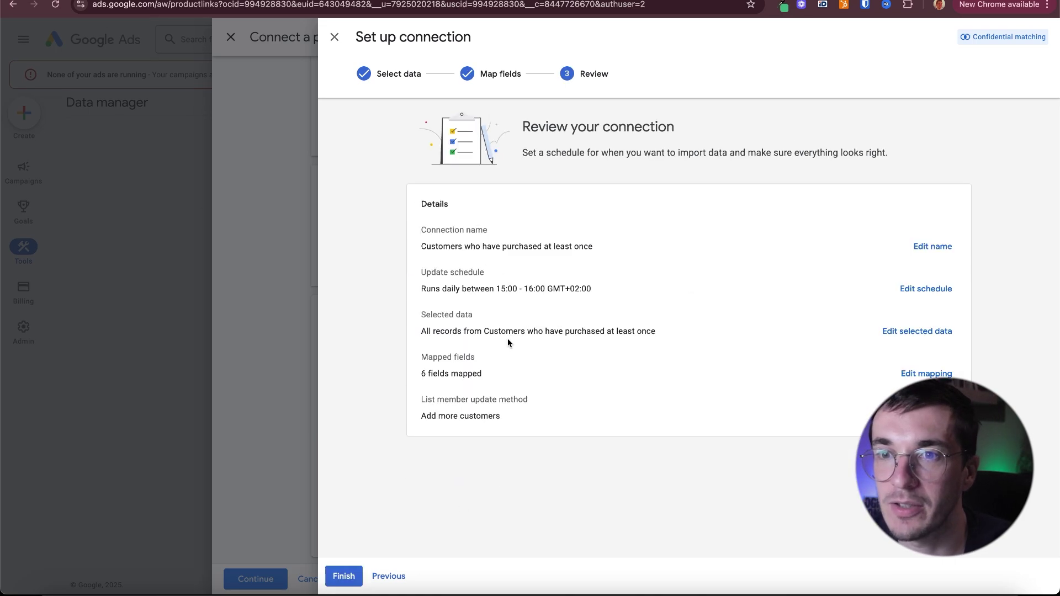
pyautogui.click(343, 576)
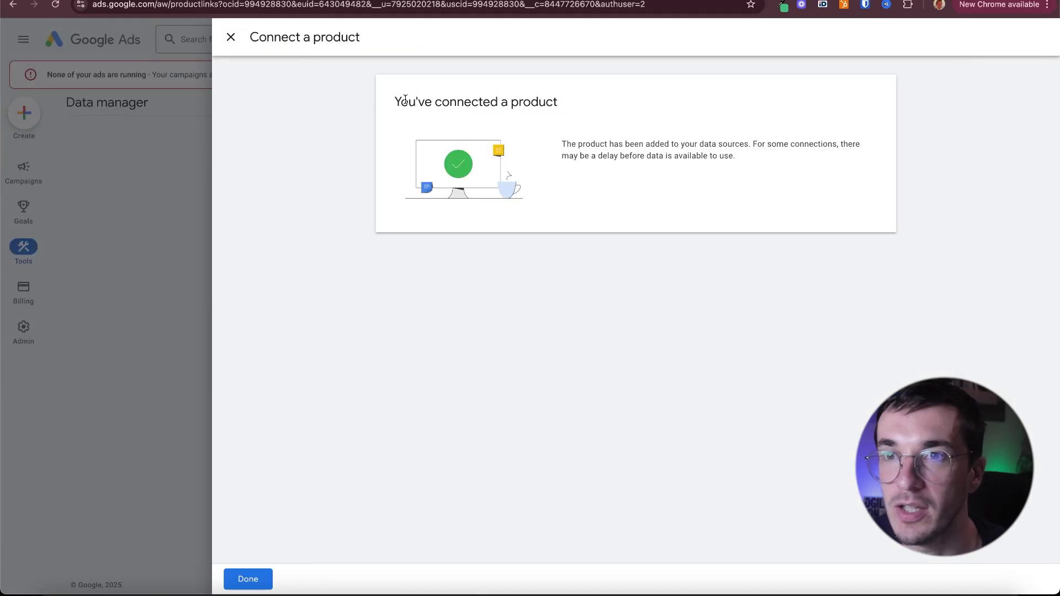
pyautogui.moveTo(409, 102); pyautogui.dragTo(537, 103)
# Expand the Purchase goal in Goals summary to show its Google Shopping App Purchase action.
pyautogui.click(248, 577)
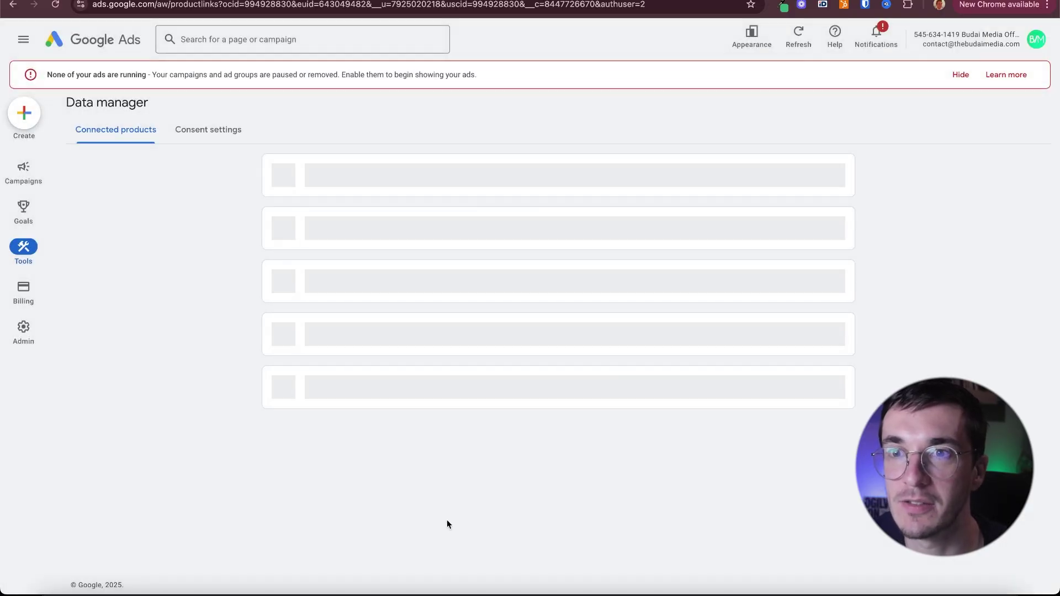
pyautogui.scroll(-9, 378, 257)
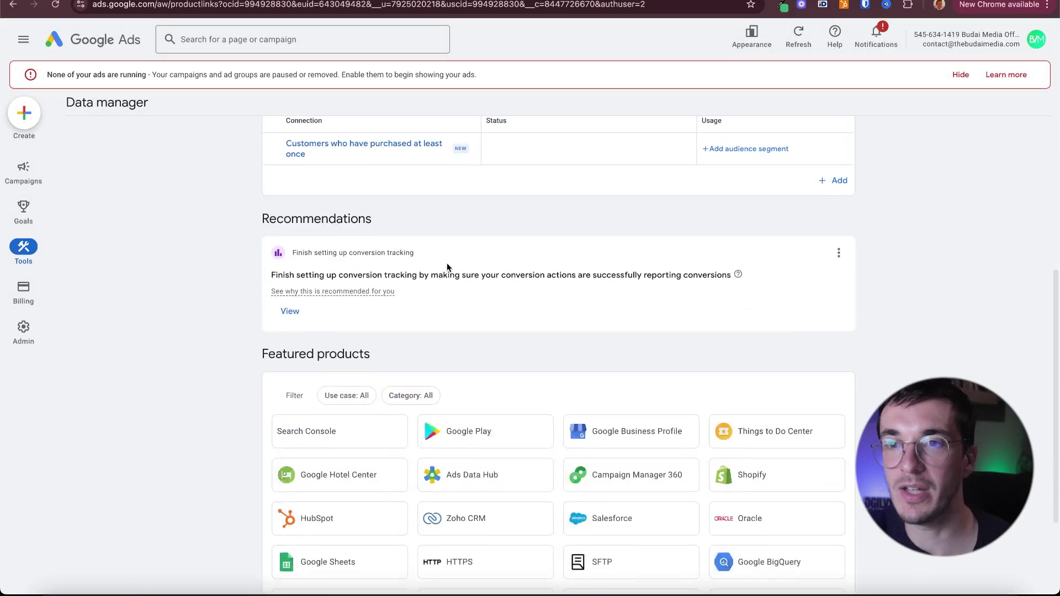
pyautogui.scroll(10, 445, 269)
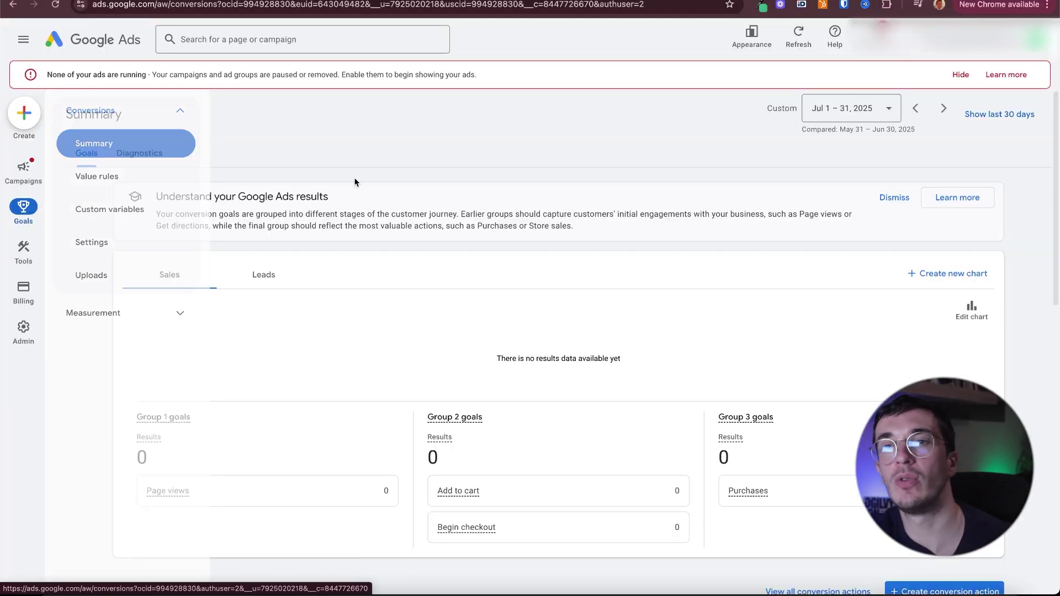
pyautogui.scroll(-5, 658, 291)
pyautogui.scroll(-5, 658, 292)
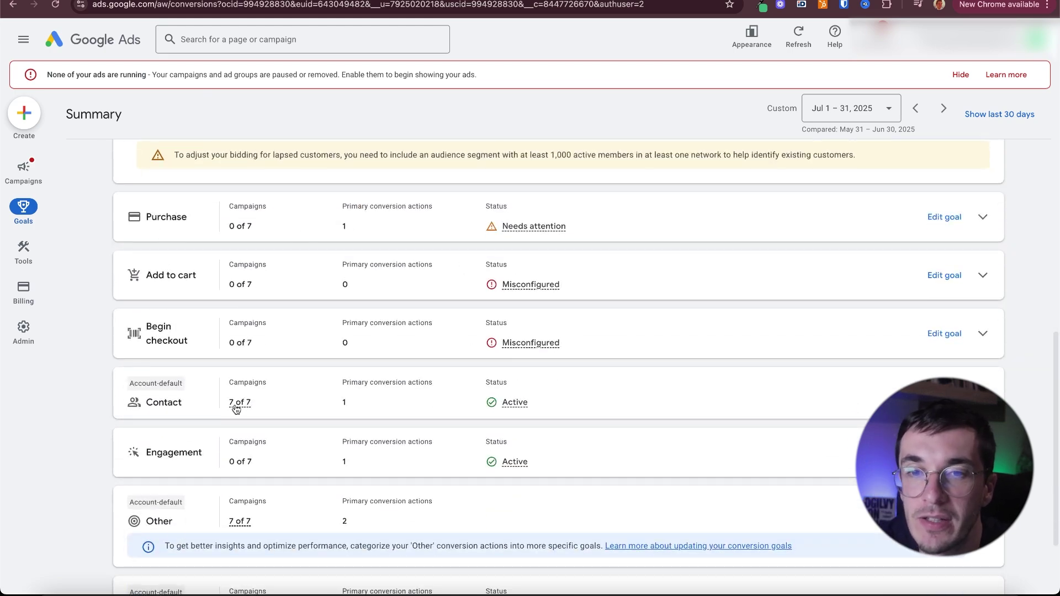
pyautogui.scroll(-2, 235, 409)
pyautogui.scroll(3, 217, 361)
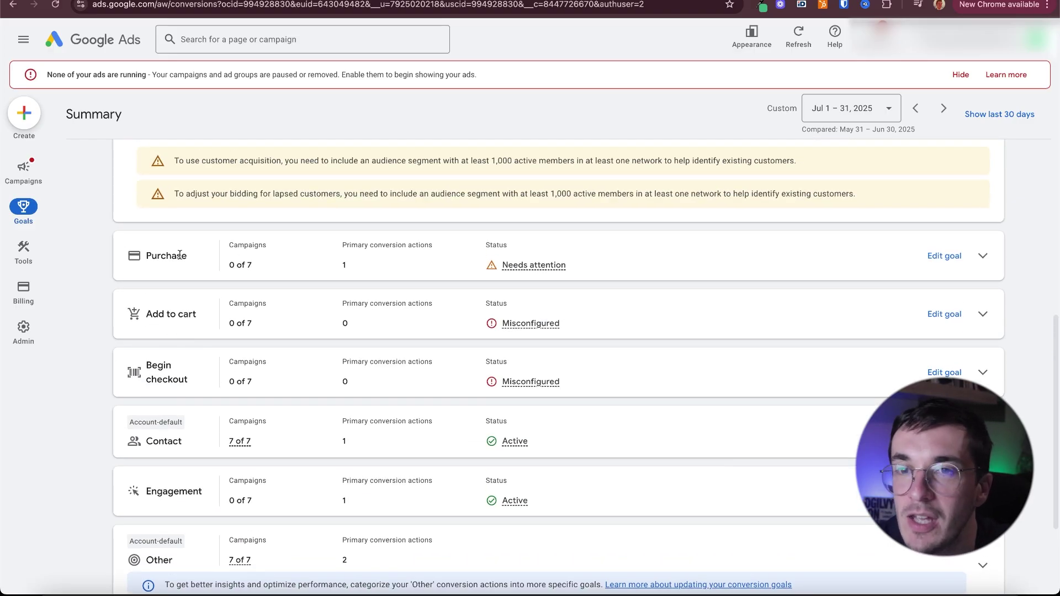
pyautogui.click(983, 256)
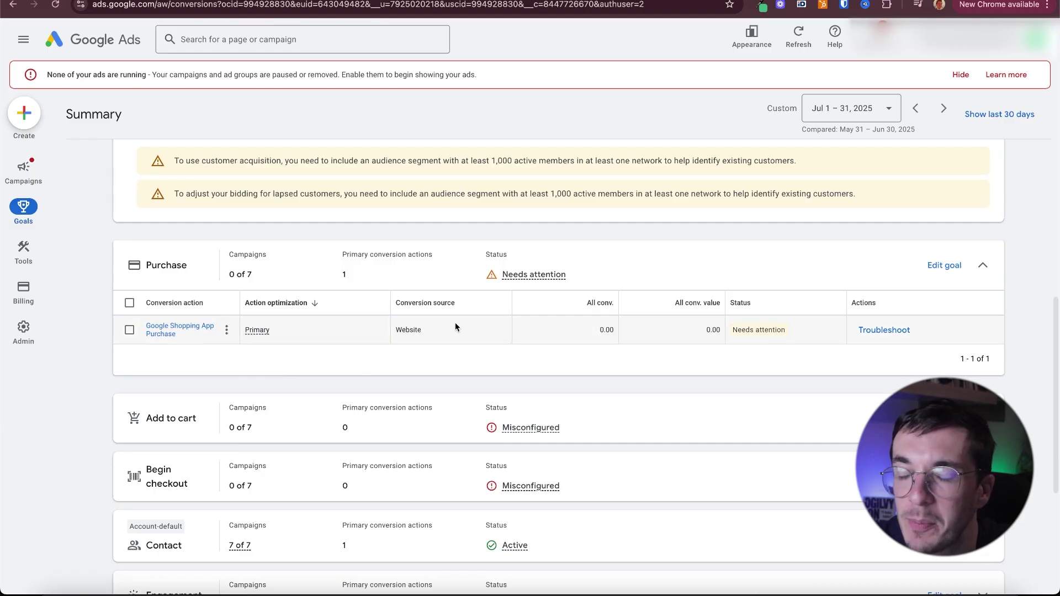
# Open the Google Shopping App Purchase conversion action's Settings.
pyautogui.click(171, 333)
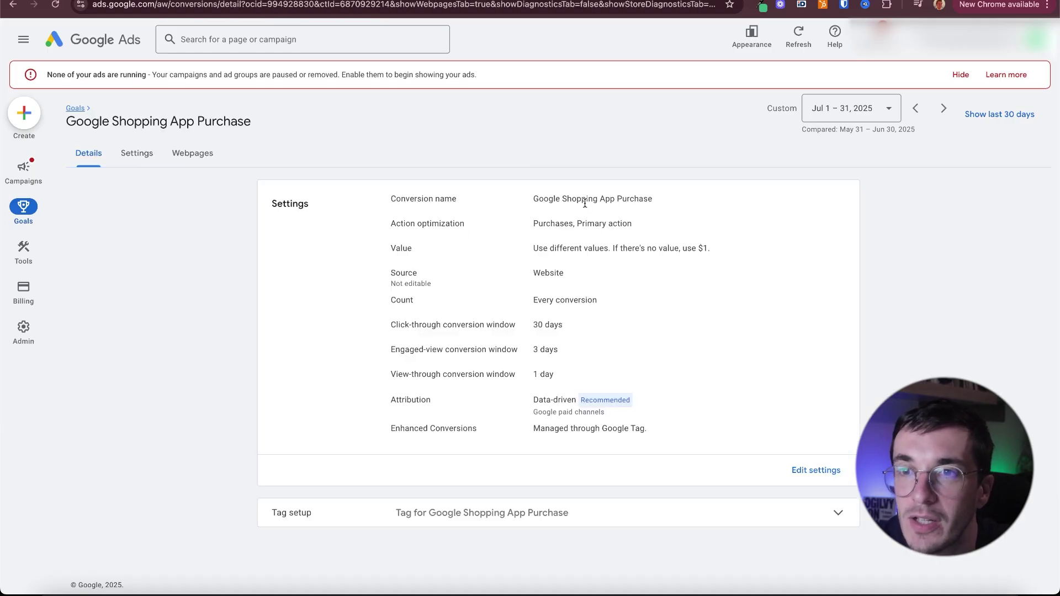
pyautogui.moveTo(585, 203); pyautogui.dragTo(631, 280)
pyautogui.click(569, 324)
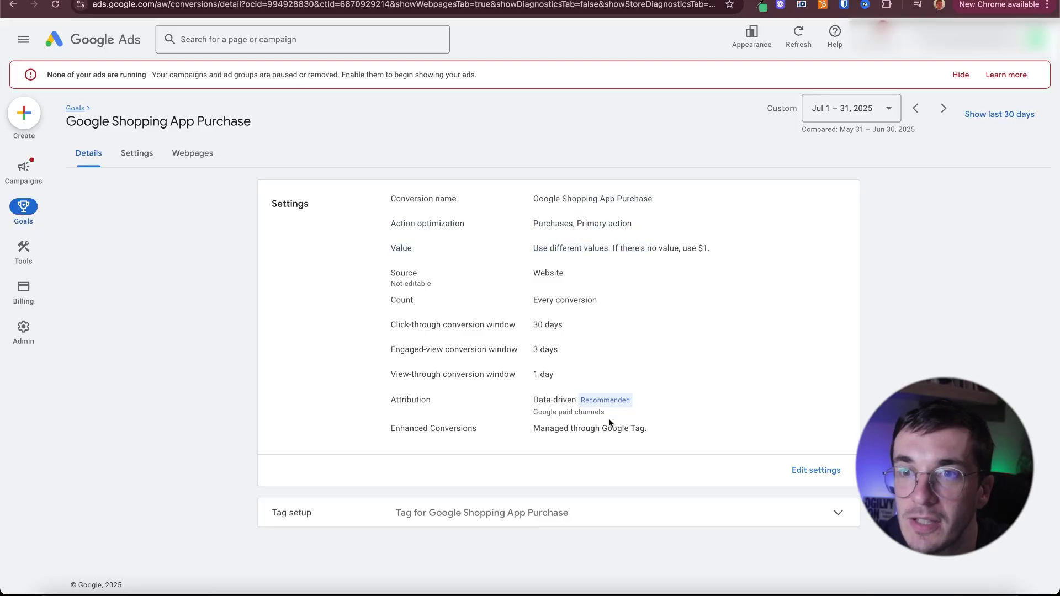
pyautogui.click(486, 513)
pyautogui.click(136, 154)
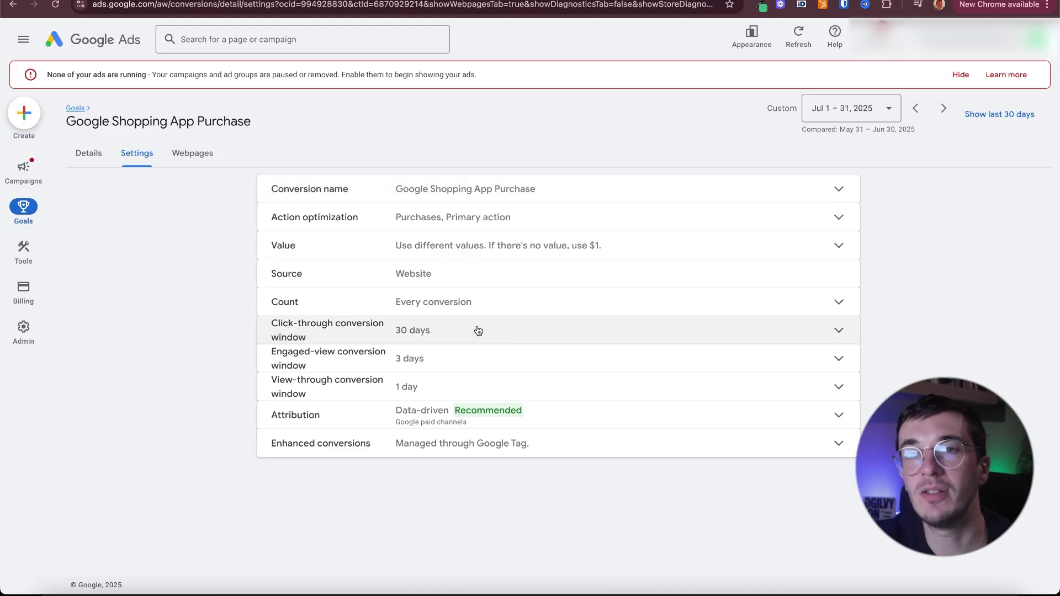
# Try 1-week and 2-week click-through windows, then keep it at 30 days.
pyautogui.click(456, 331)
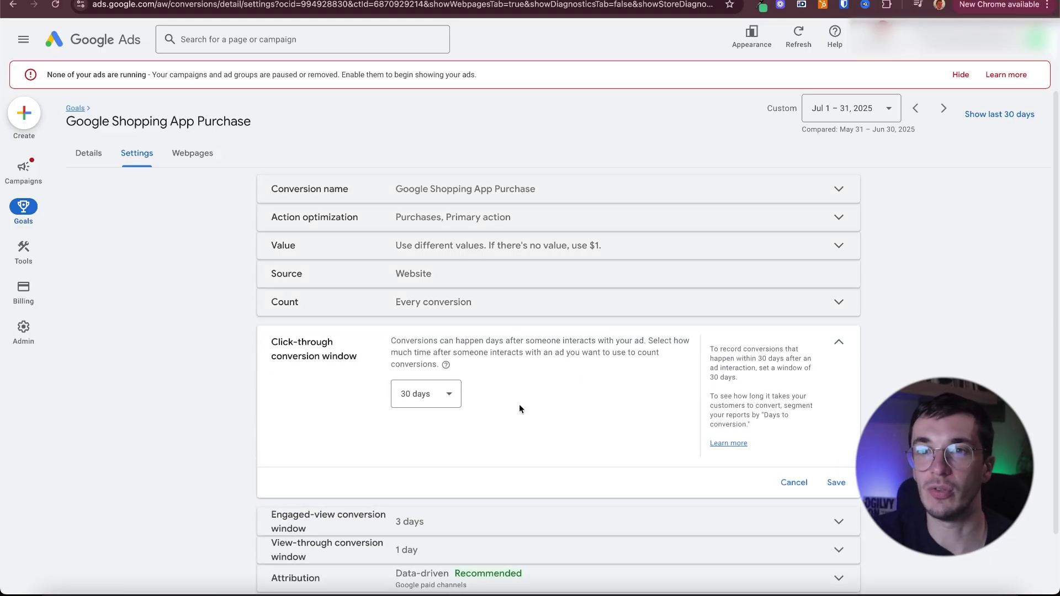
pyautogui.click(447, 405)
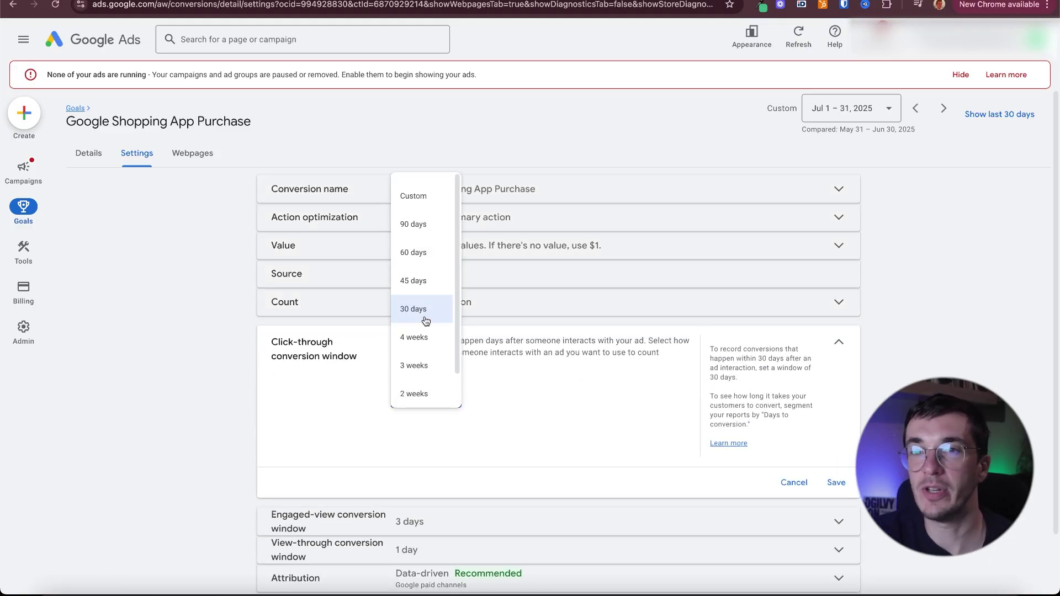
pyautogui.scroll(-1, 422, 353)
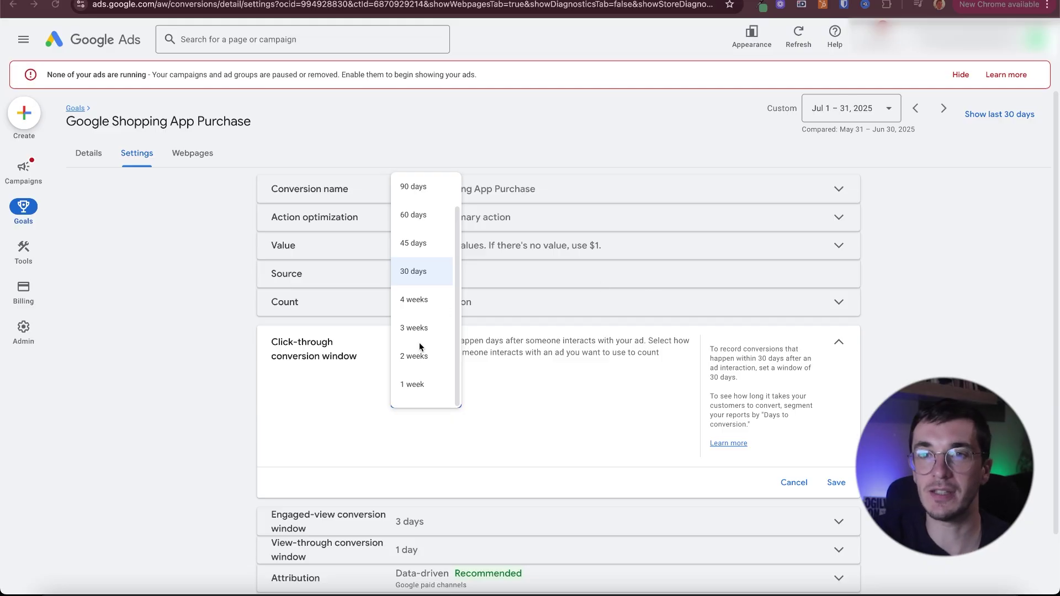
pyautogui.click(411, 386)
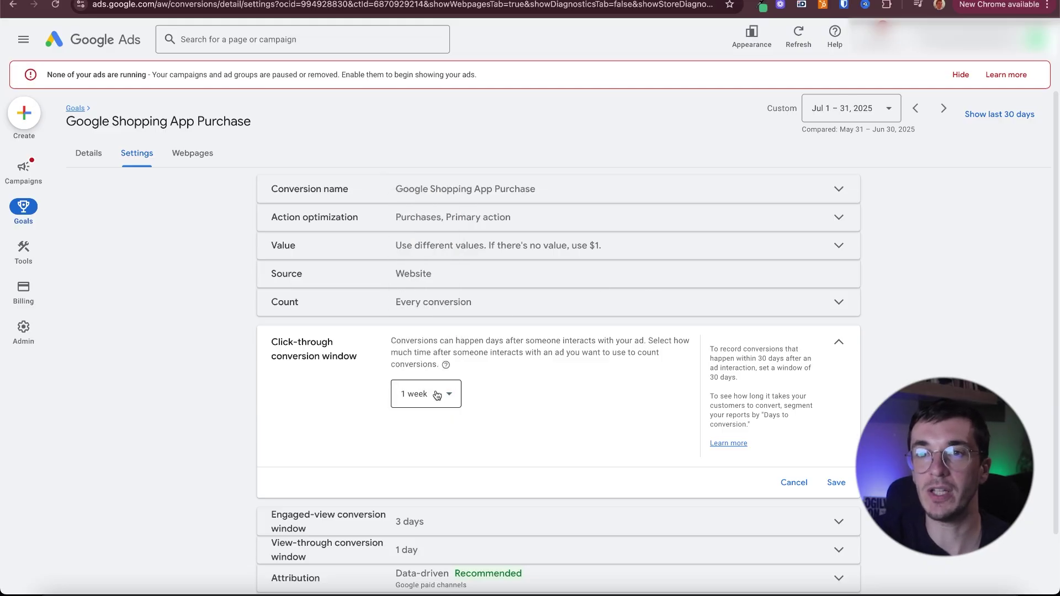
pyautogui.click(436, 393)
pyautogui.click(414, 356)
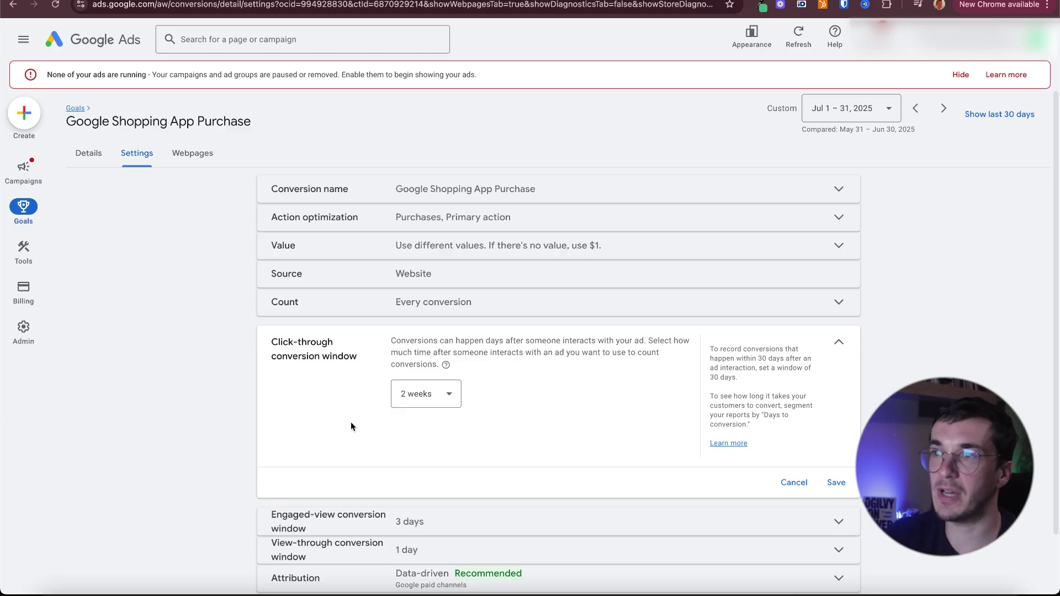
pyautogui.click(430, 394)
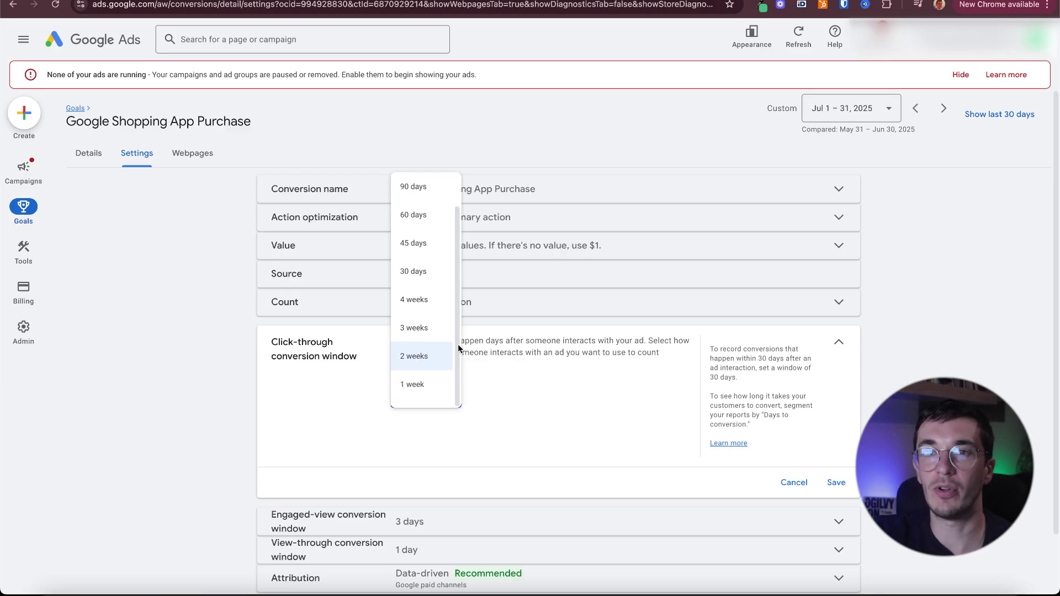
pyautogui.click(423, 273)
pyautogui.click(455, 404)
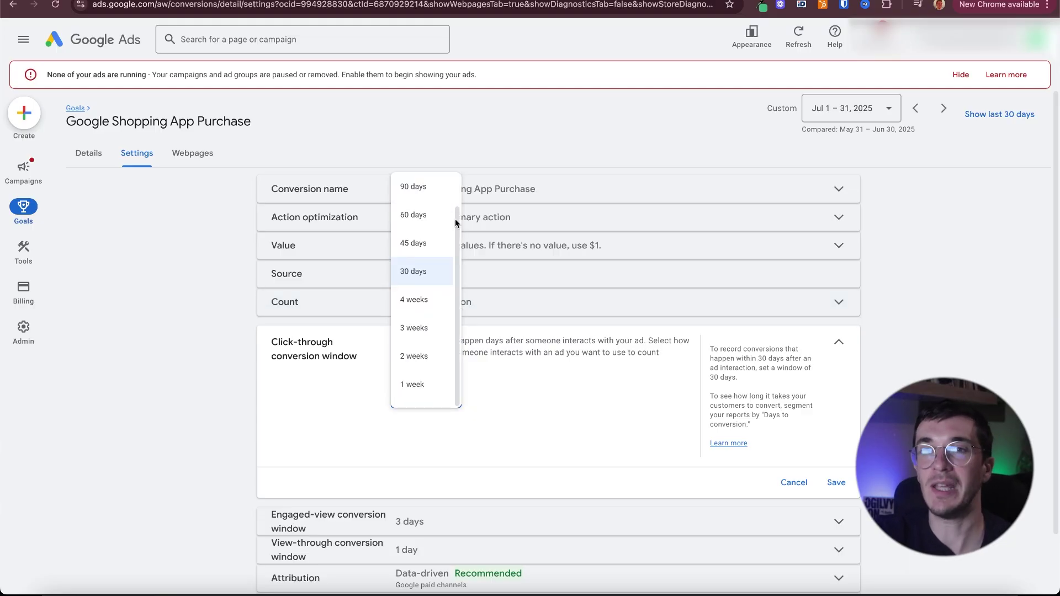
pyautogui.moveTo(455, 219); pyautogui.dragTo(454, 197)
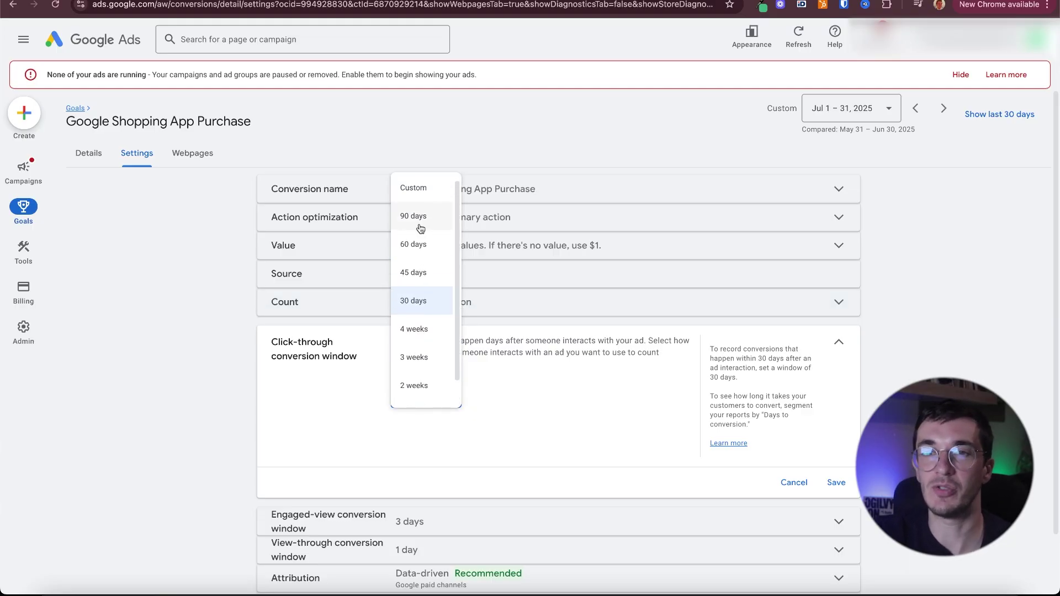
pyautogui.click(348, 399)
pyautogui.scroll(-2, 720, 376)
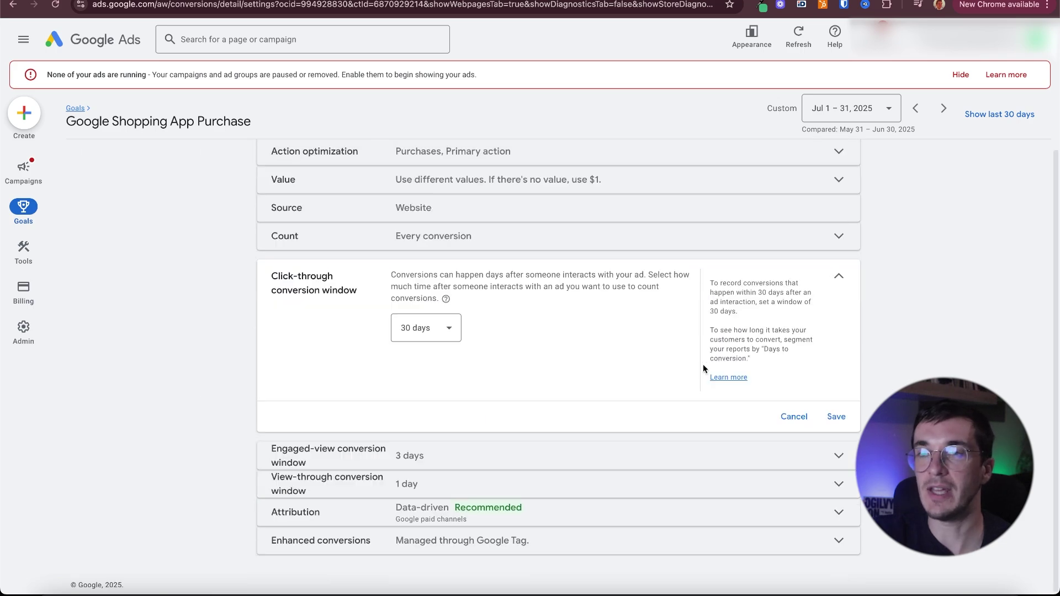
# Save the 30-day click-through window and leave the engaged-view window at 3 days.
pyautogui.click(836, 417)
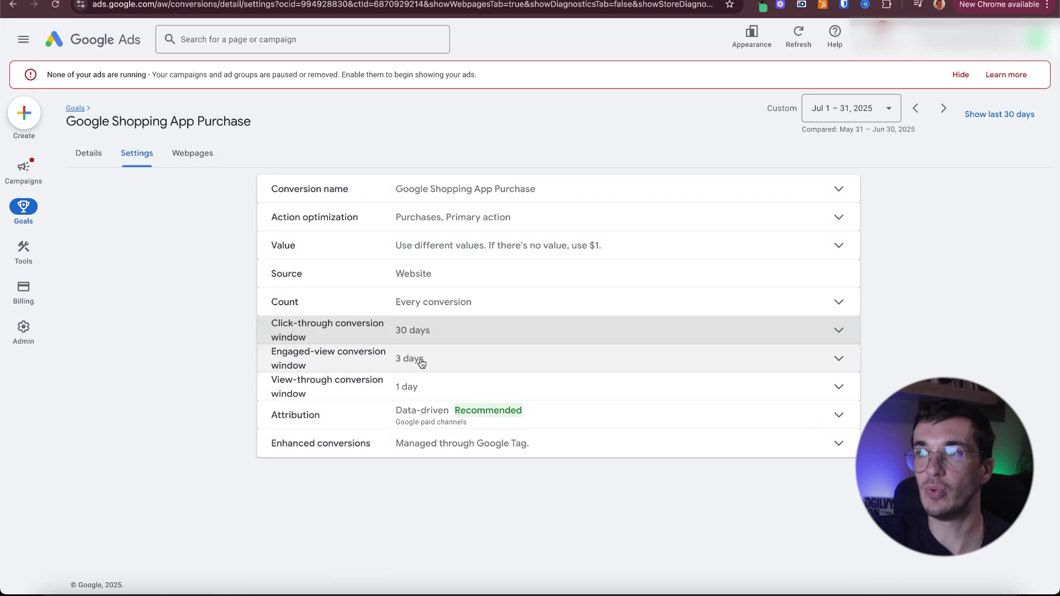
pyautogui.click(441, 362)
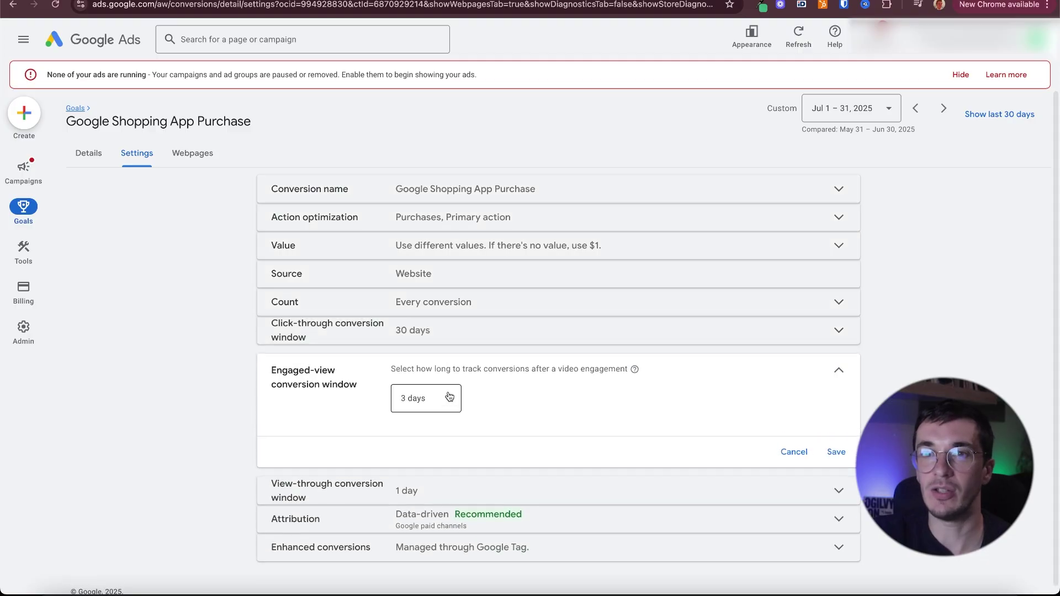
pyautogui.click(445, 398)
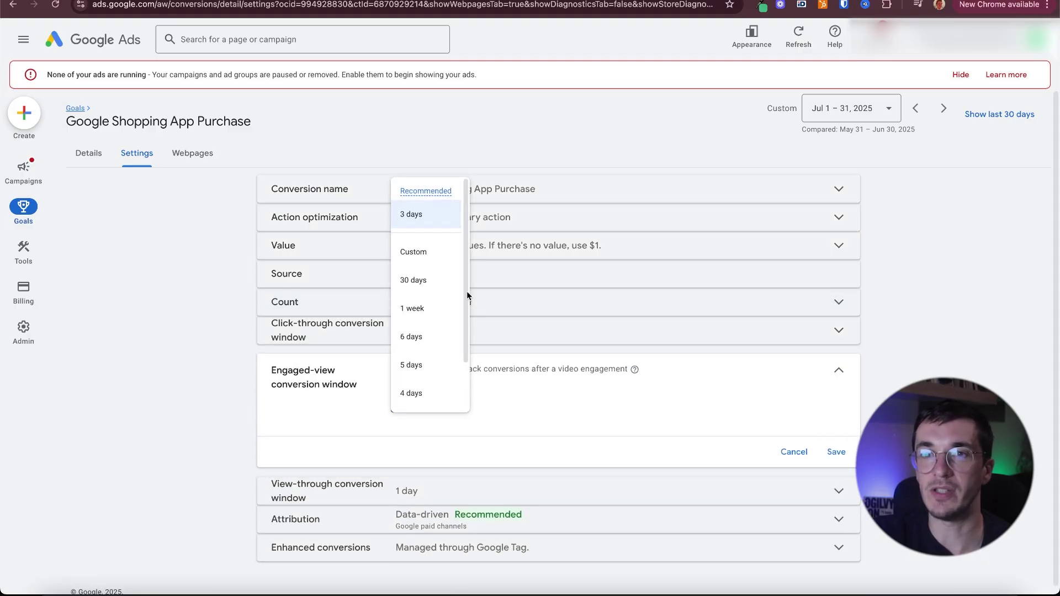
pyautogui.scroll(-2, 467, 297)
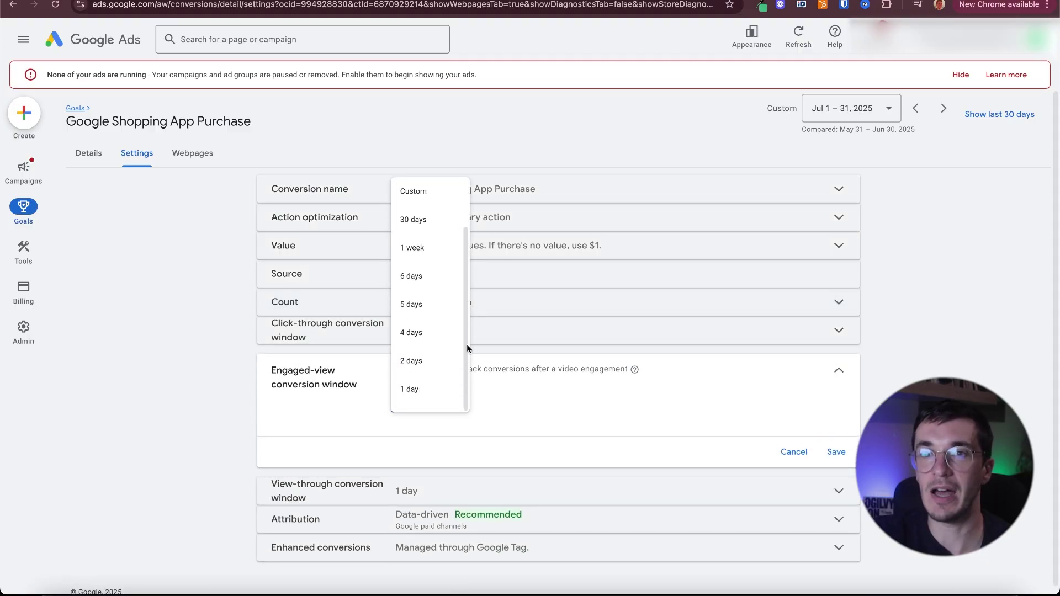
pyautogui.click(793, 452)
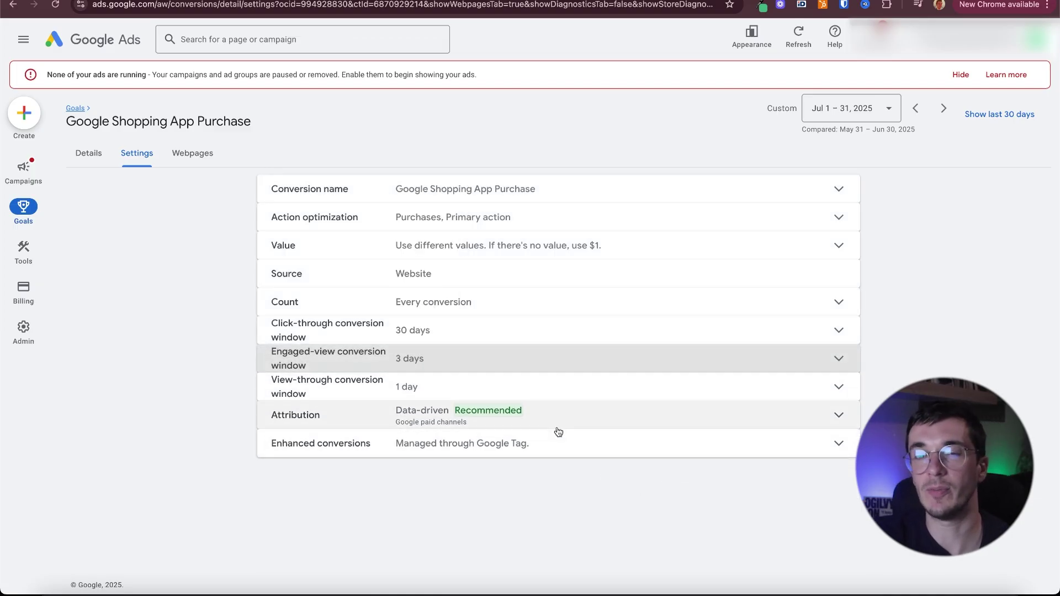
# Keep attribution on Data-driven after trying Last click, and leave enhanced conversions unchanged.
pyautogui.click(836, 415)
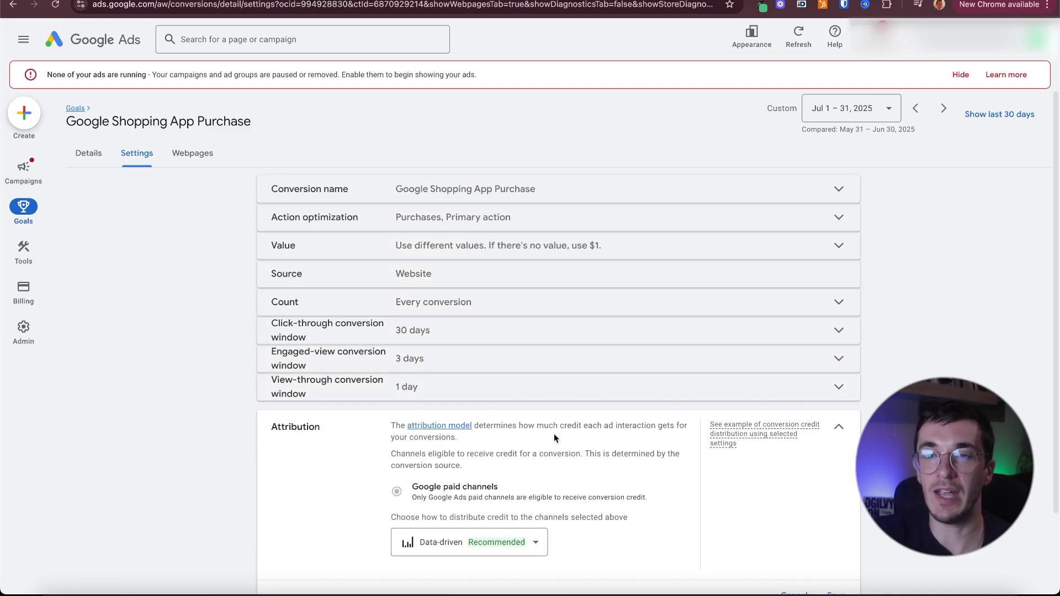
pyautogui.scroll(-2, 514, 459)
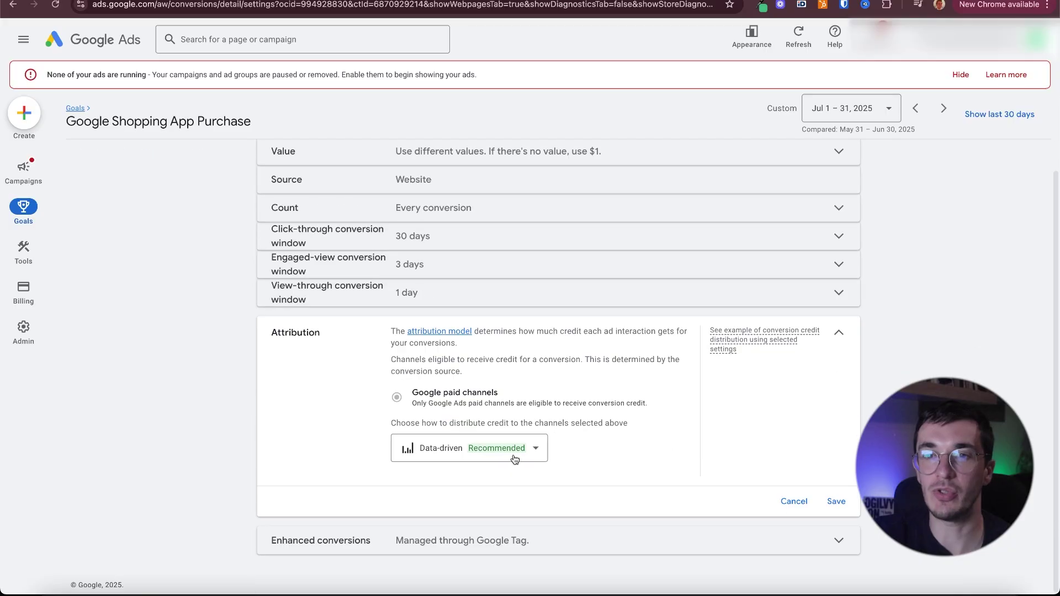
pyautogui.click(461, 453)
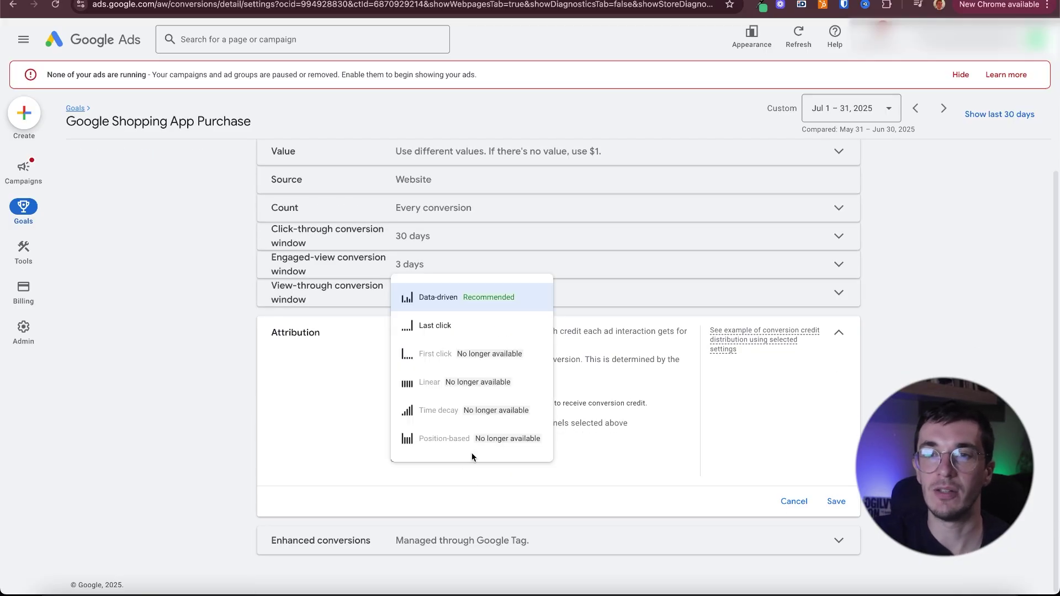
pyautogui.click(470, 300)
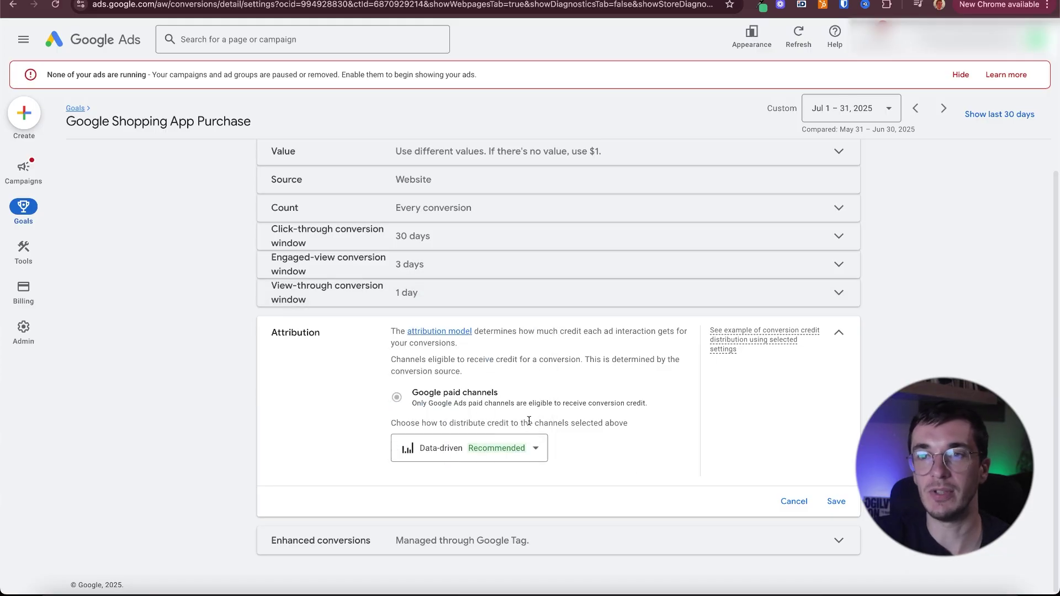
pyautogui.click(476, 464)
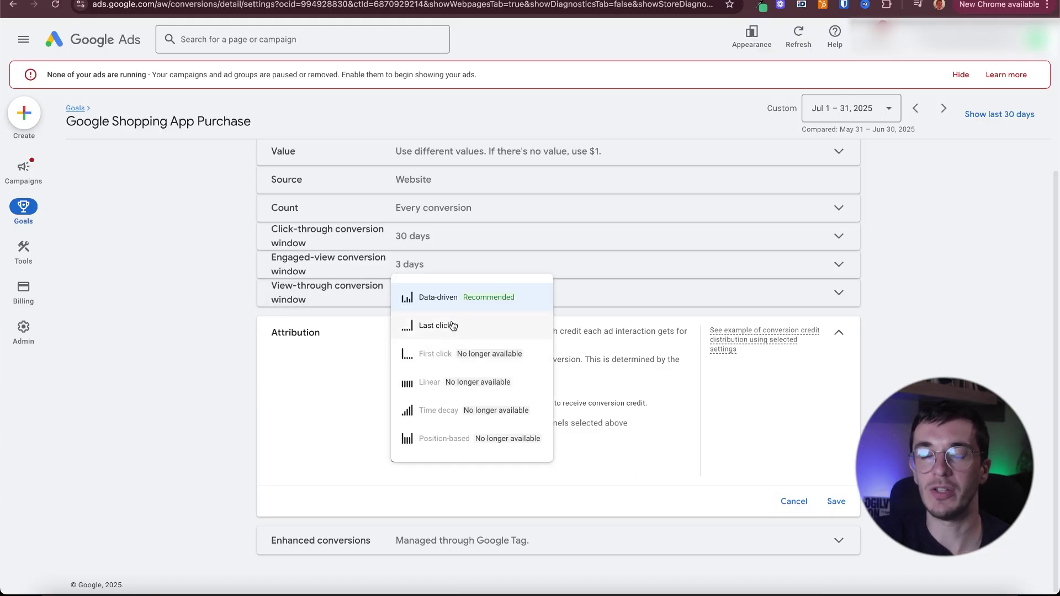
pyautogui.click(444, 326)
pyautogui.scroll(-2, 464, 466)
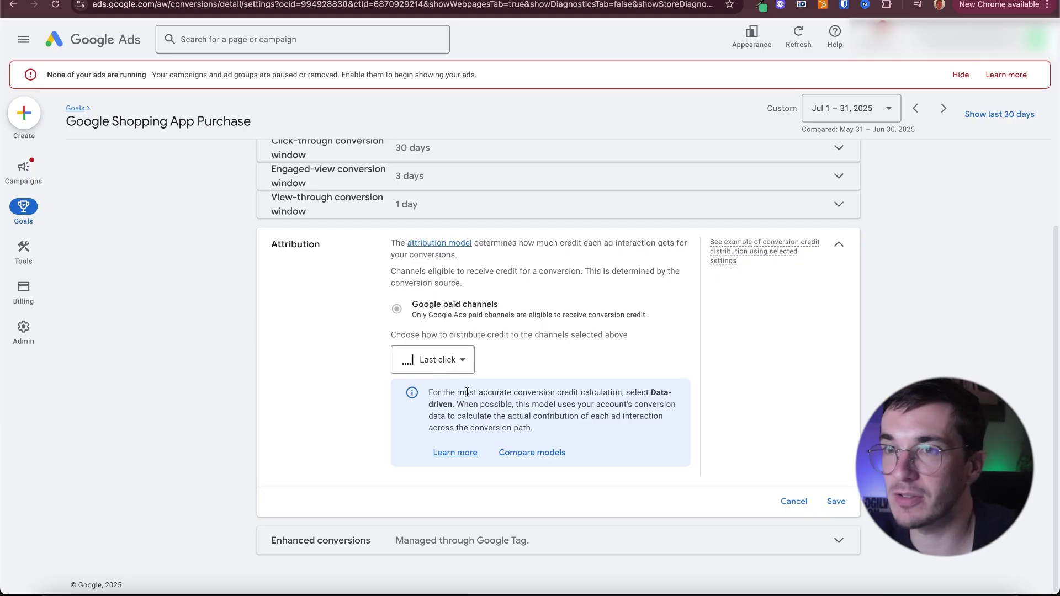
pyautogui.moveTo(456, 366)
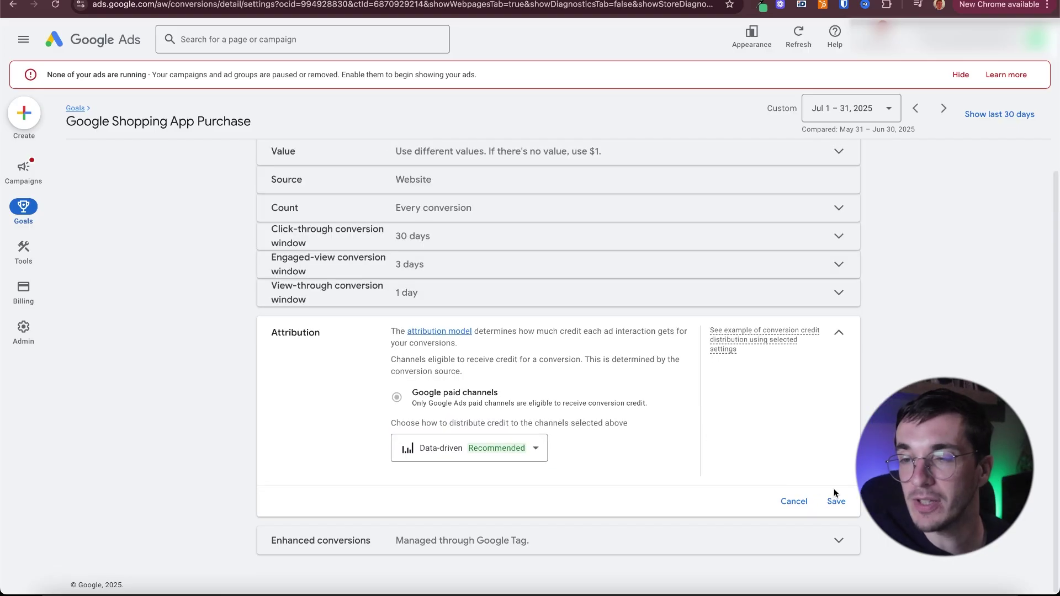
pyautogui.click(835, 498)
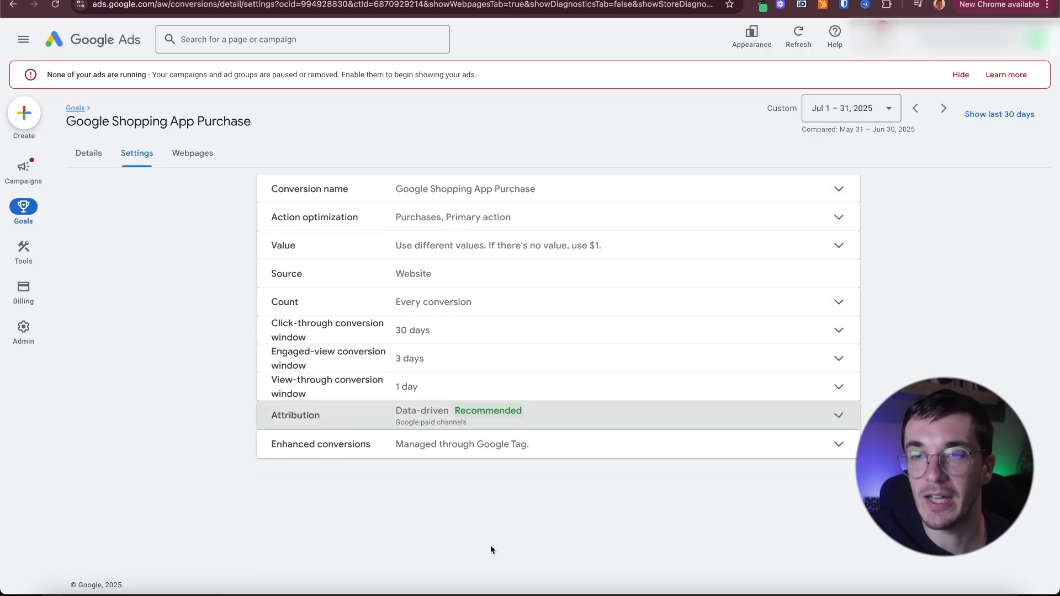
pyautogui.click(459, 441)
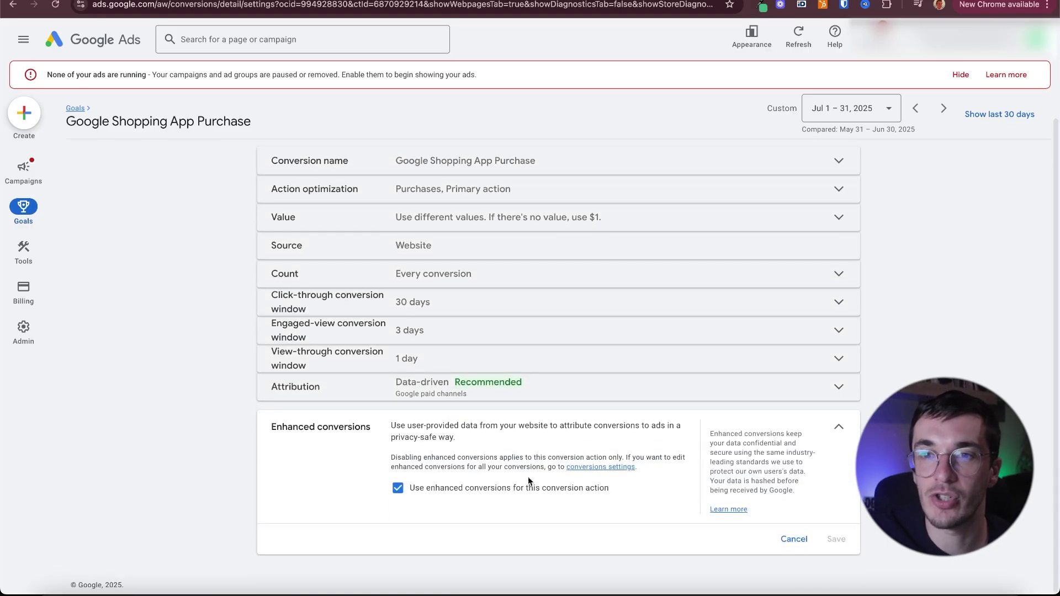
pyautogui.click(793, 545)
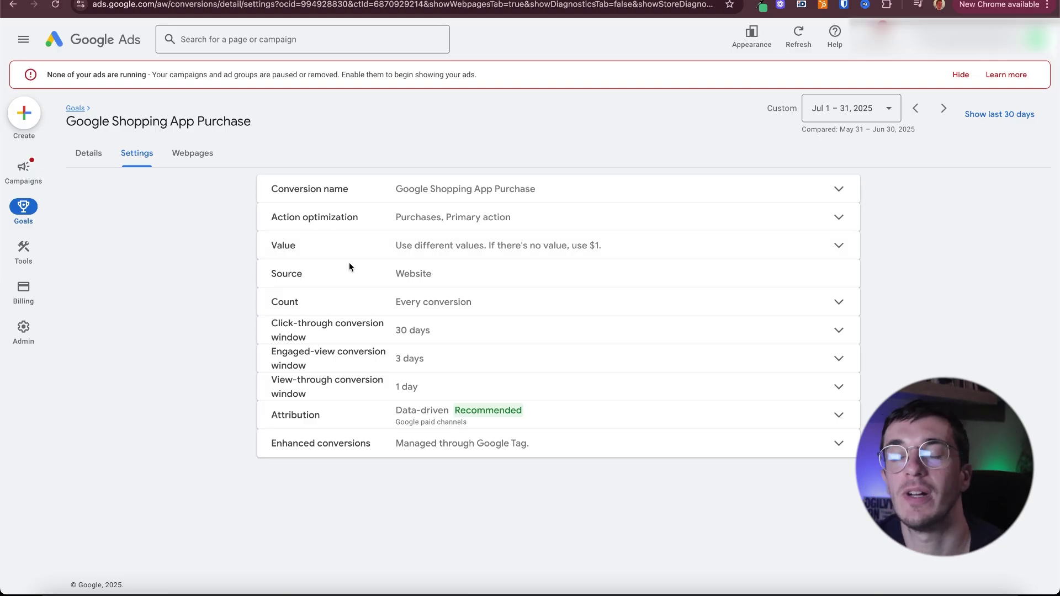
# Keep the conversion value as different values per conversion with a 1 USD default.
pyautogui.click(454, 247)
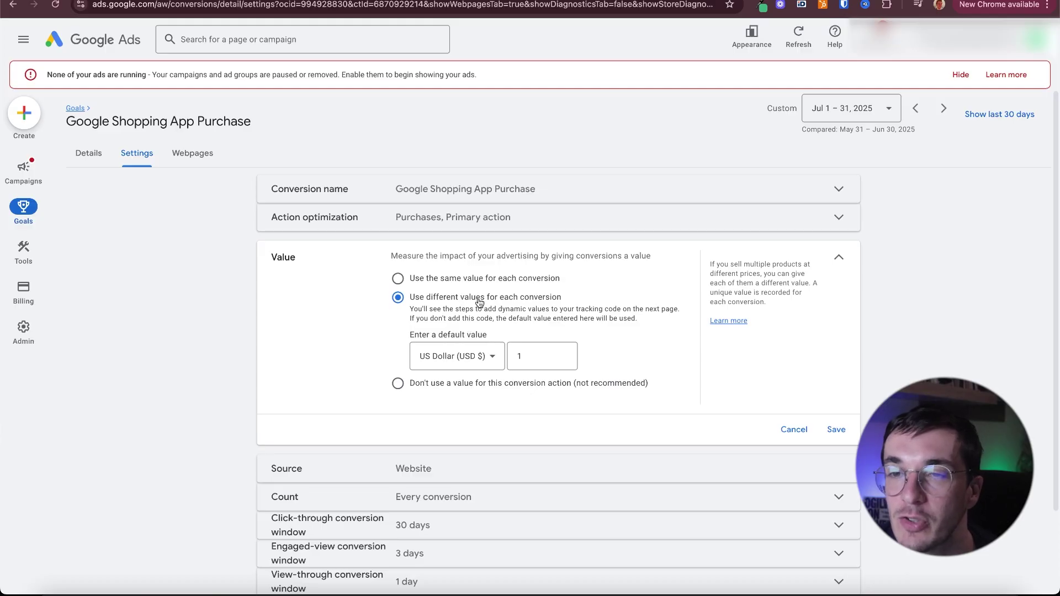
pyautogui.click(436, 281)
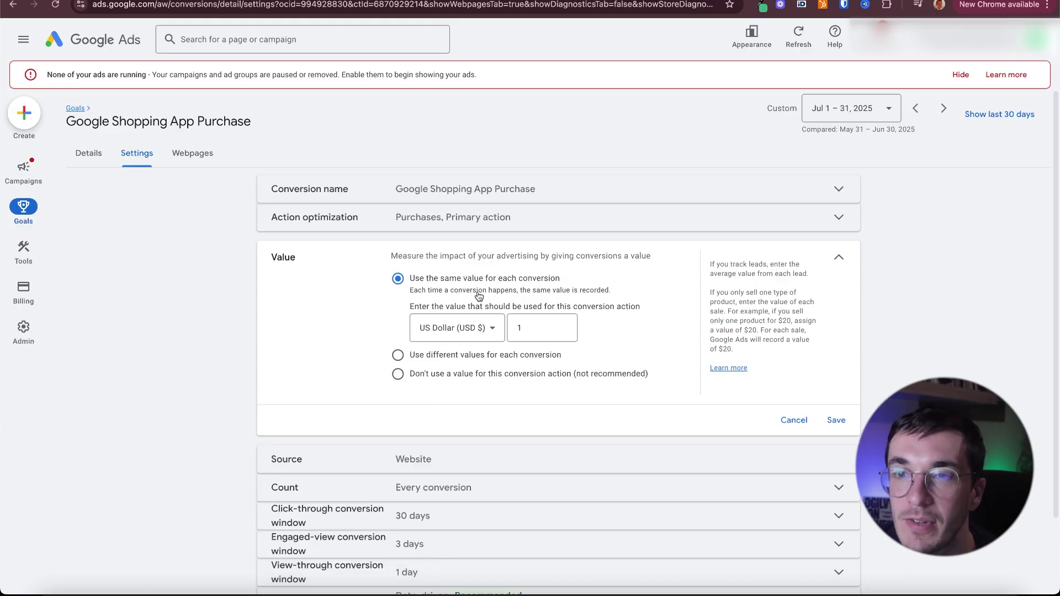
pyautogui.click(444, 376)
pyautogui.click(445, 301)
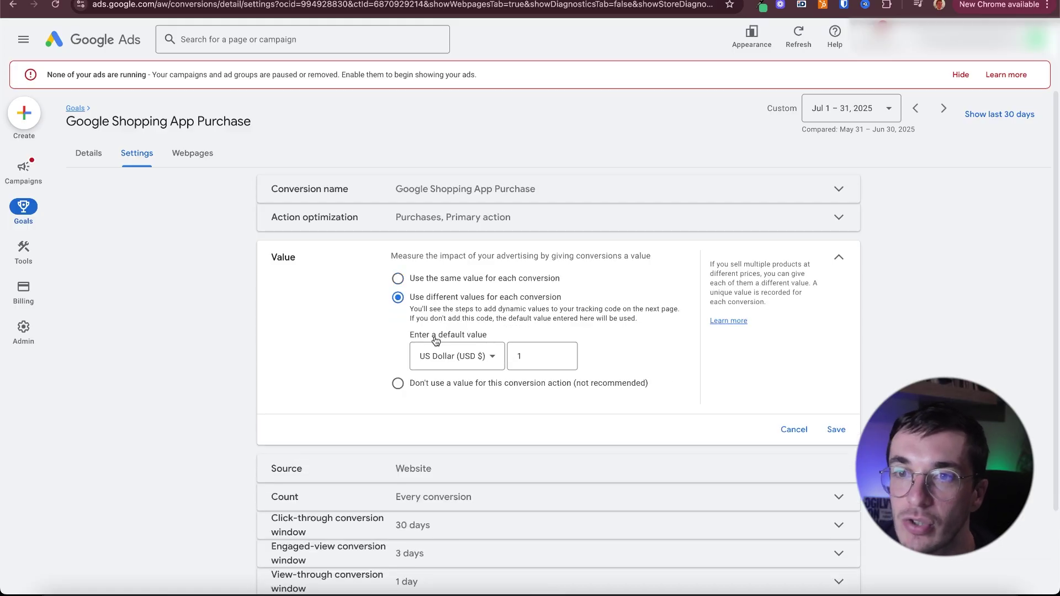
pyautogui.moveTo(433, 335); pyautogui.dragTo(466, 335)
pyautogui.click(469, 360)
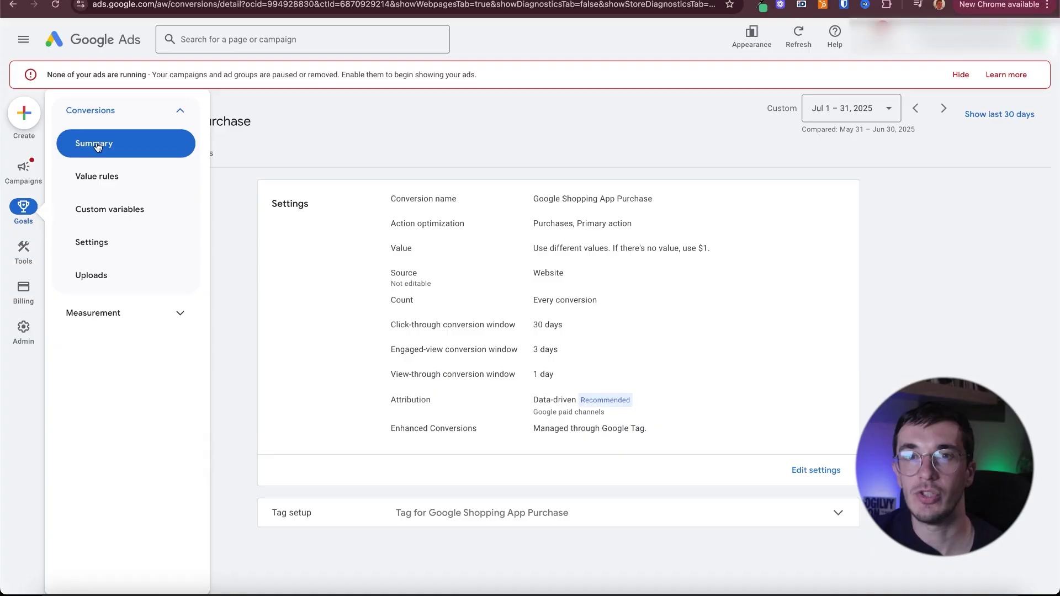
# Edit the Purchase goal, switch on 'Make this an account-default goal', and save.
pyautogui.click(96, 146)
pyautogui.scroll(-5, 661, 272)
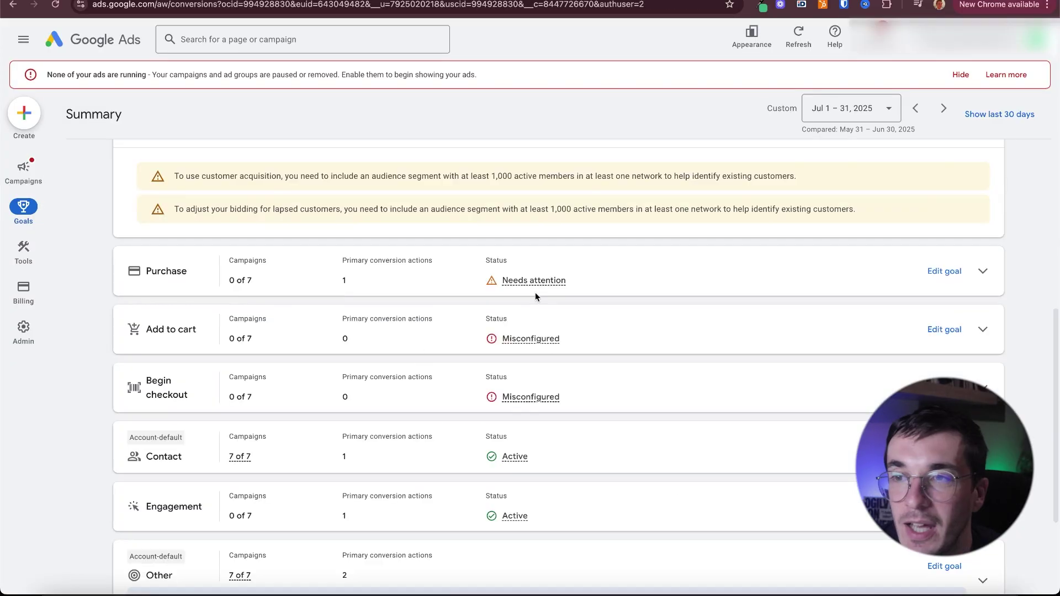
pyautogui.click(944, 271)
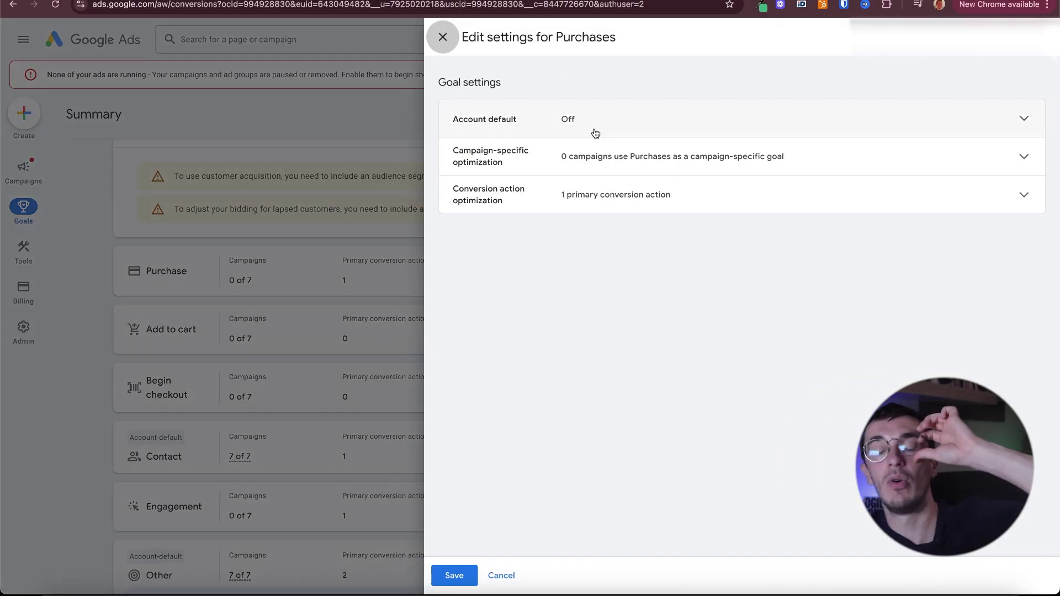
pyautogui.click(595, 133)
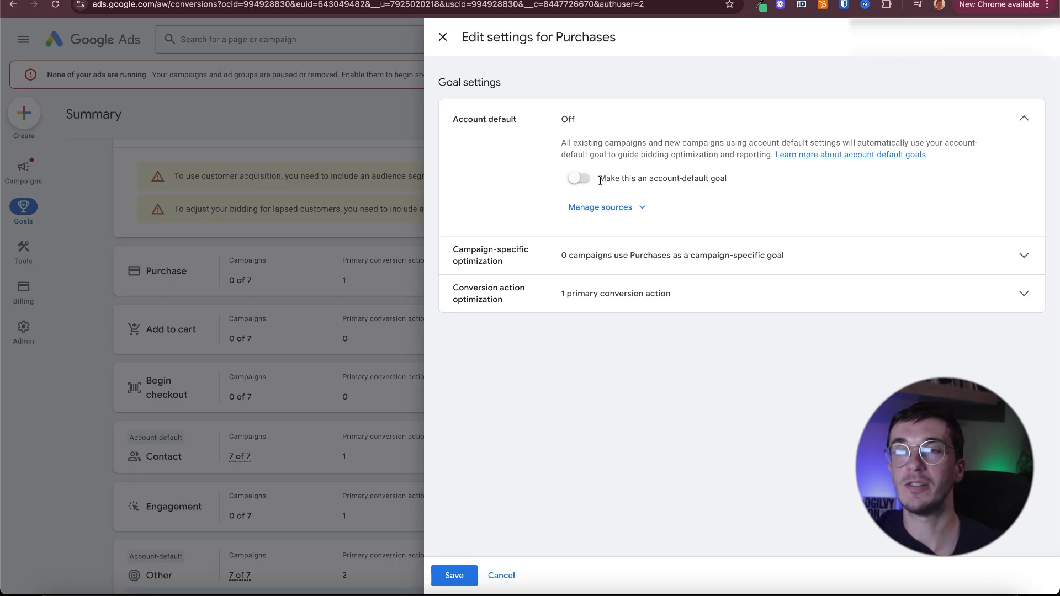
pyautogui.click(578, 178)
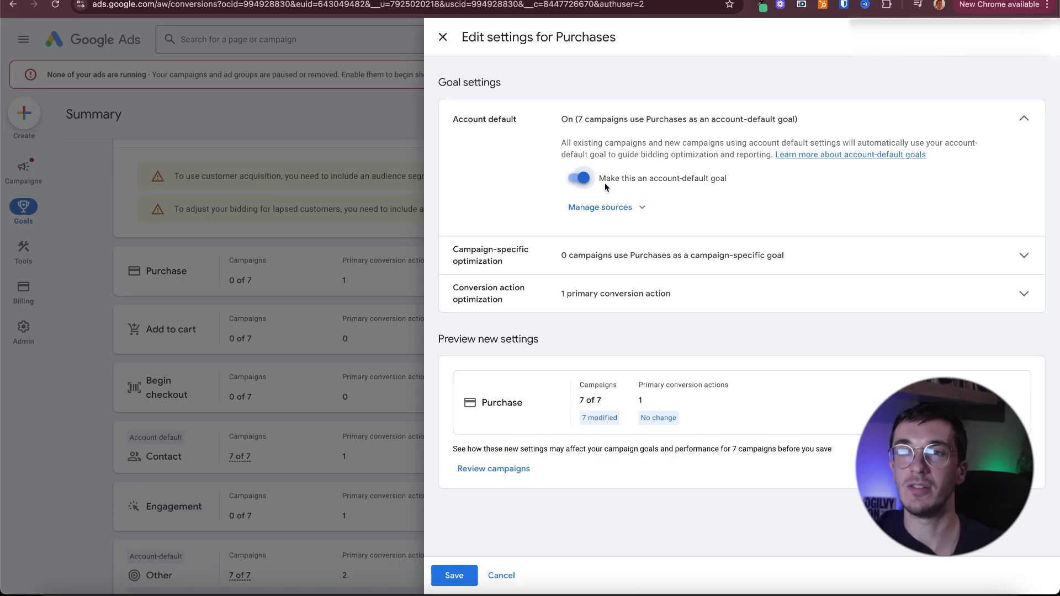
pyautogui.moveTo(658, 182); pyautogui.dragTo(727, 178)
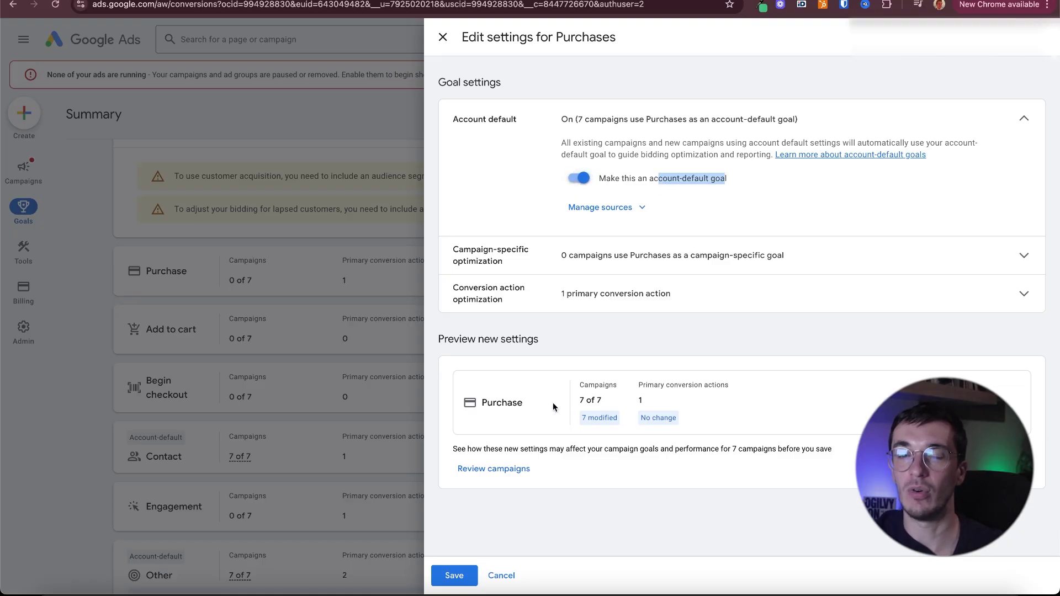
pyautogui.moveTo(467, 339); pyautogui.dragTo(524, 338)
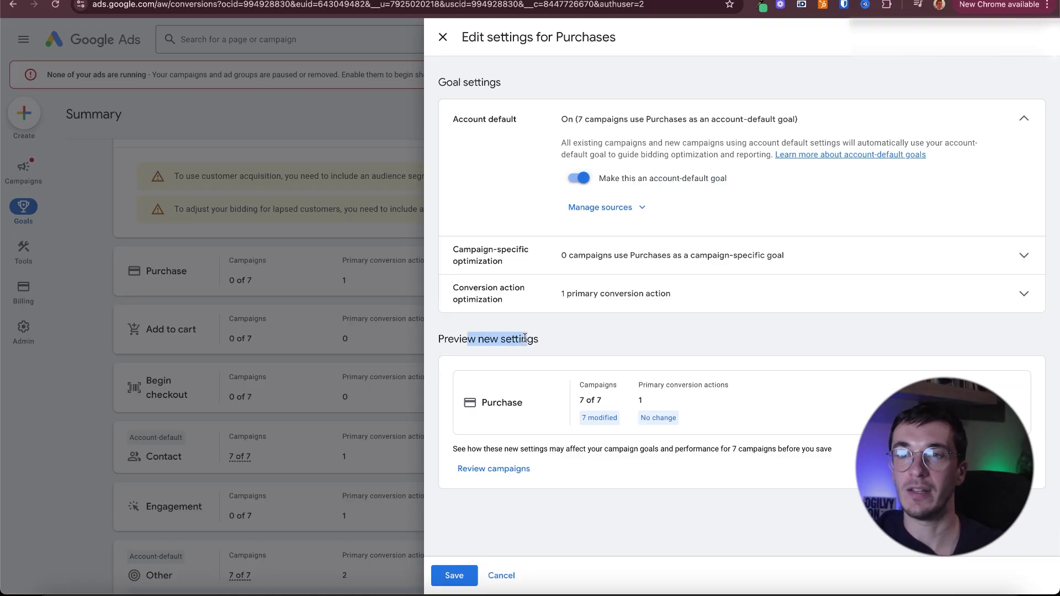
pyautogui.click(454, 577)
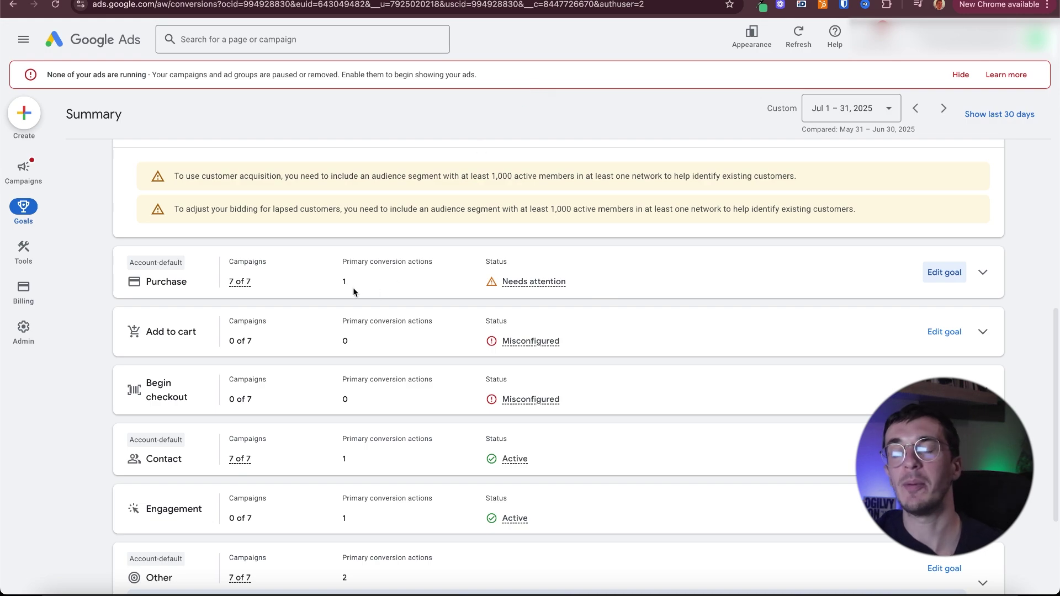
pyautogui.moveTo(156, 287); pyautogui.dragTo(177, 291)
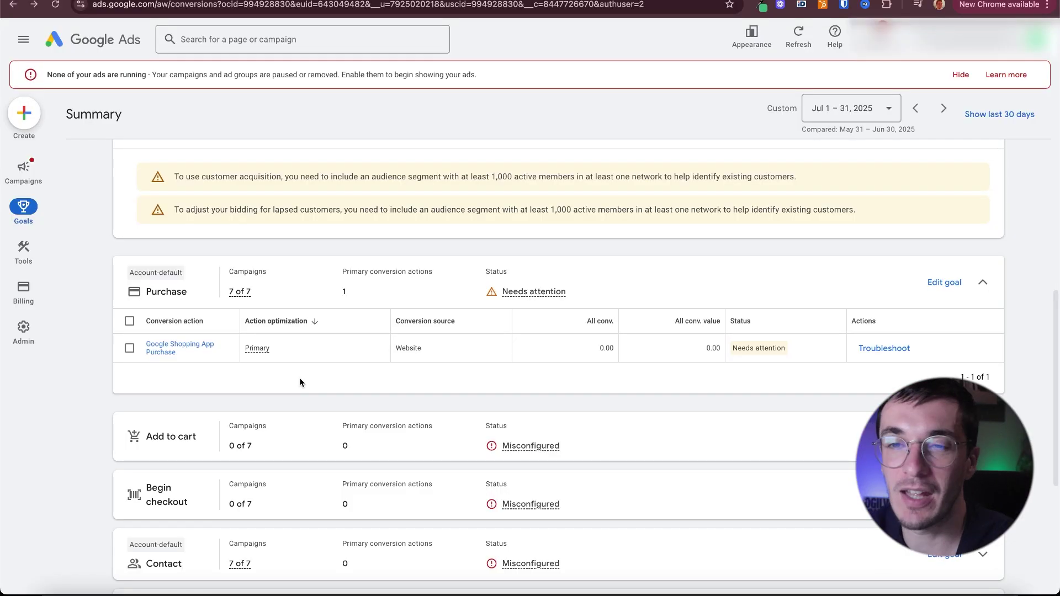
# Expand the Other goal and open the typeform_clickout conversion action's settings.
pyautogui.click(980, 284)
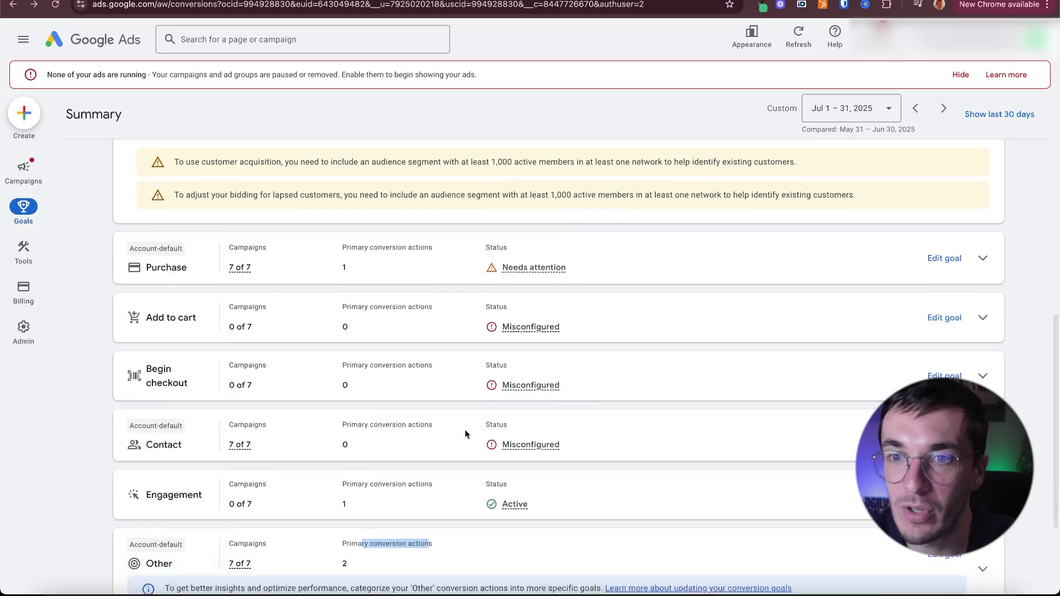
pyautogui.scroll(-3, 312, 393)
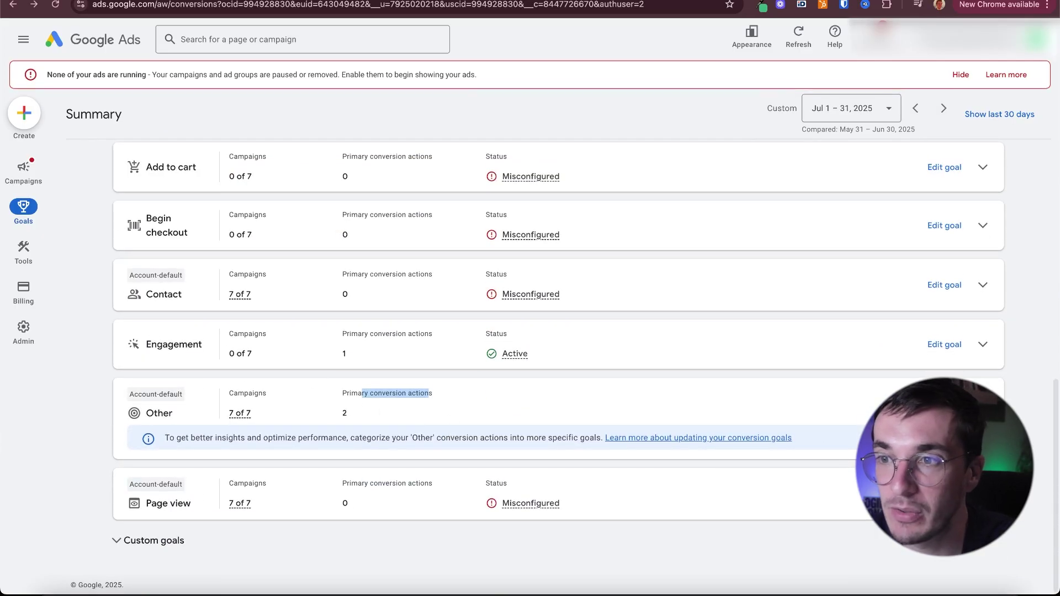
pyautogui.click(983, 419)
pyautogui.scroll(-2, 511, 480)
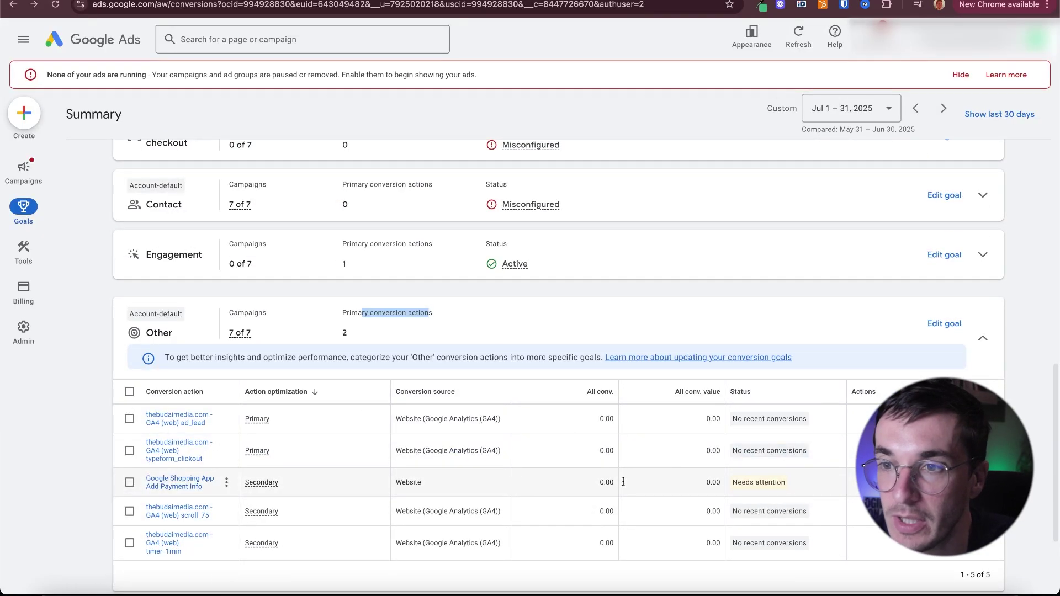
pyautogui.click(258, 456)
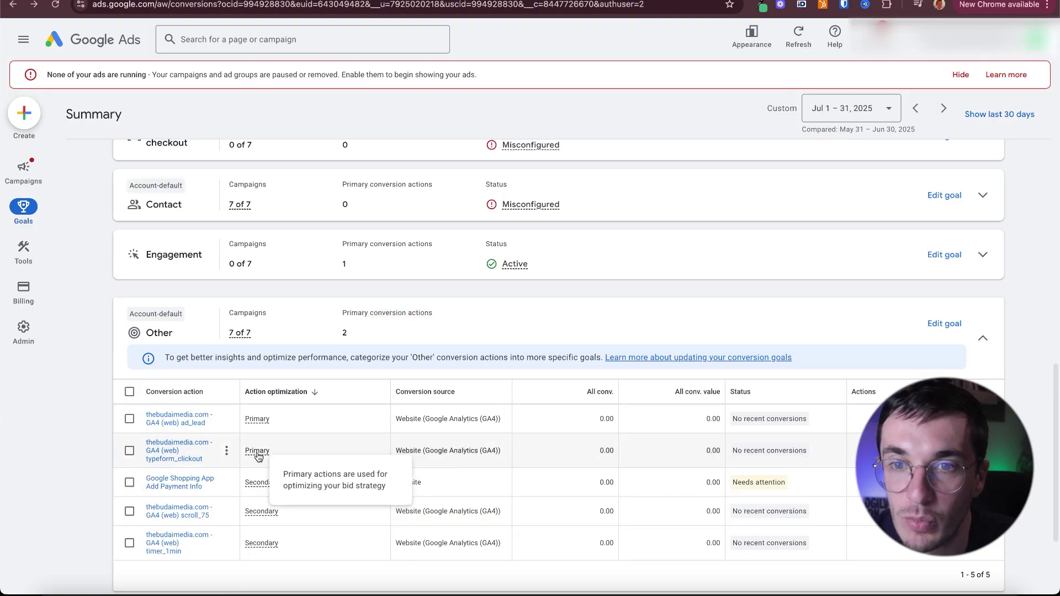
pyautogui.click(180, 451)
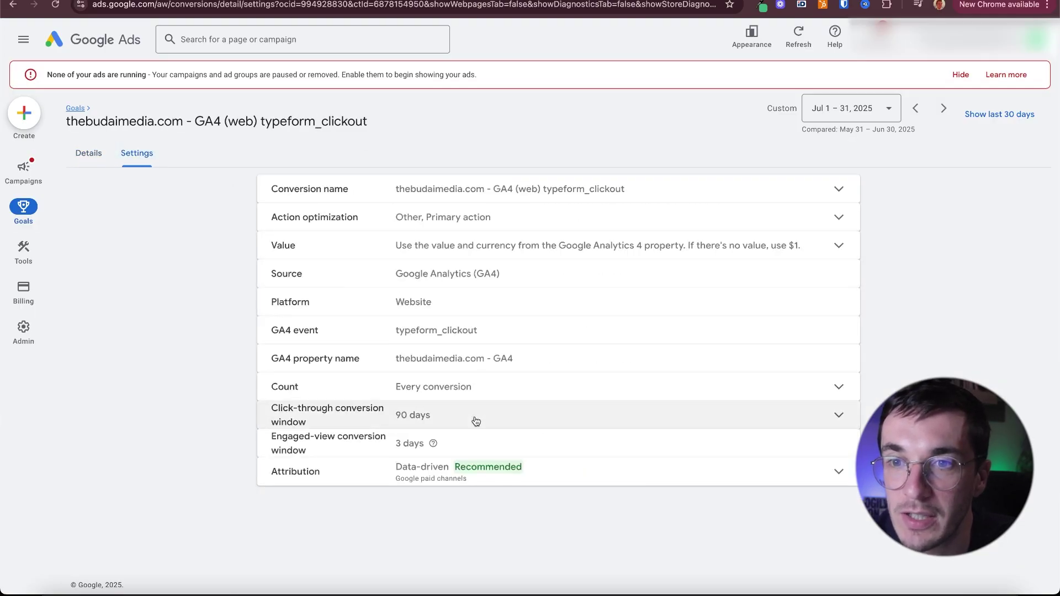
# Make typeform_clickout a secondary action, save, and return to the goals summary.
pyautogui.click(456, 220)
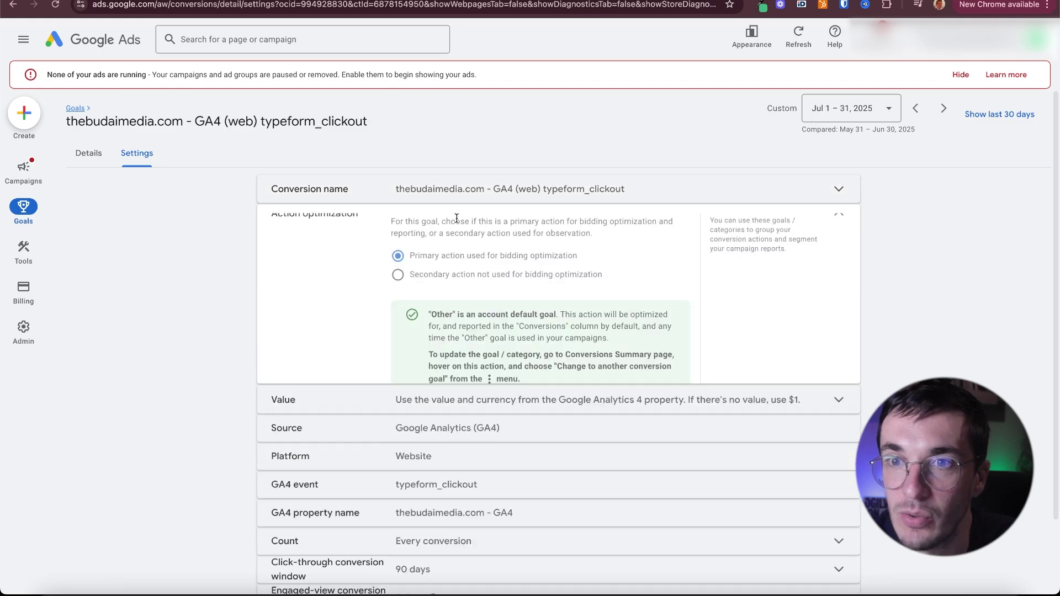
pyautogui.click(397, 290)
pyautogui.click(835, 445)
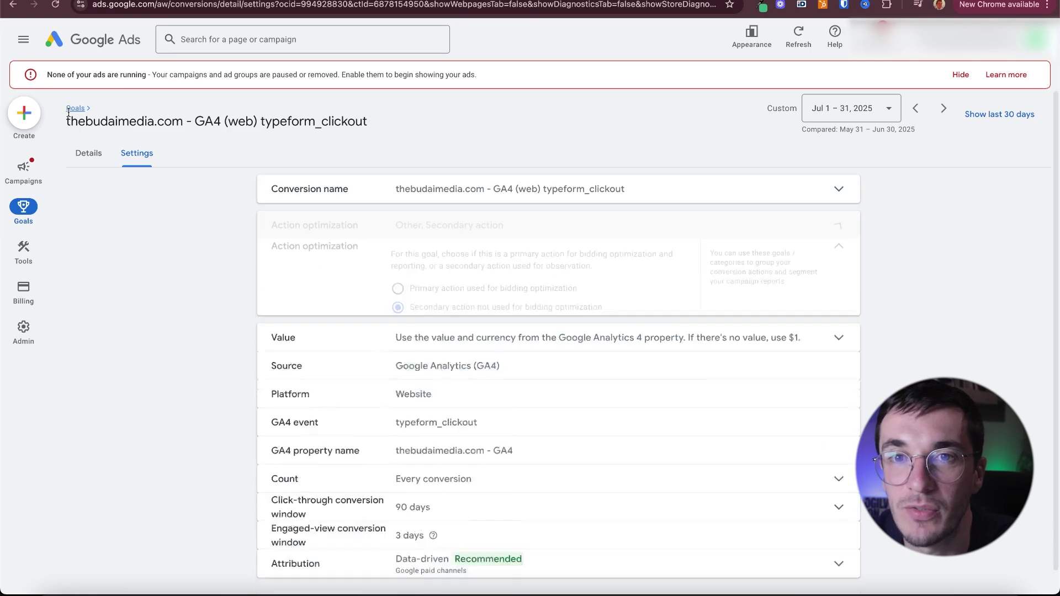
pyautogui.click(75, 109)
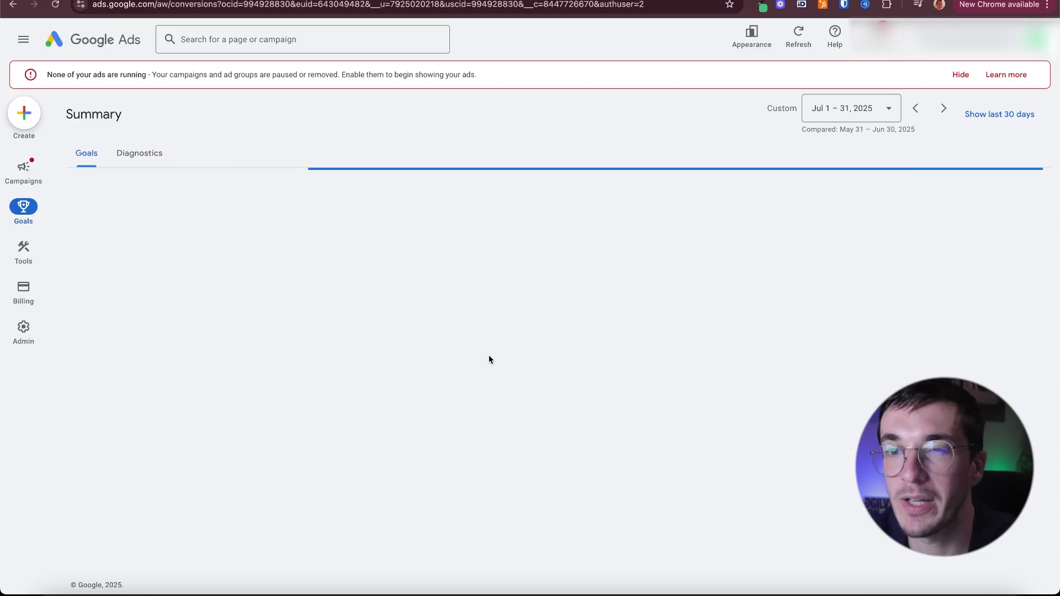
pyautogui.scroll(-2, 422, 291)
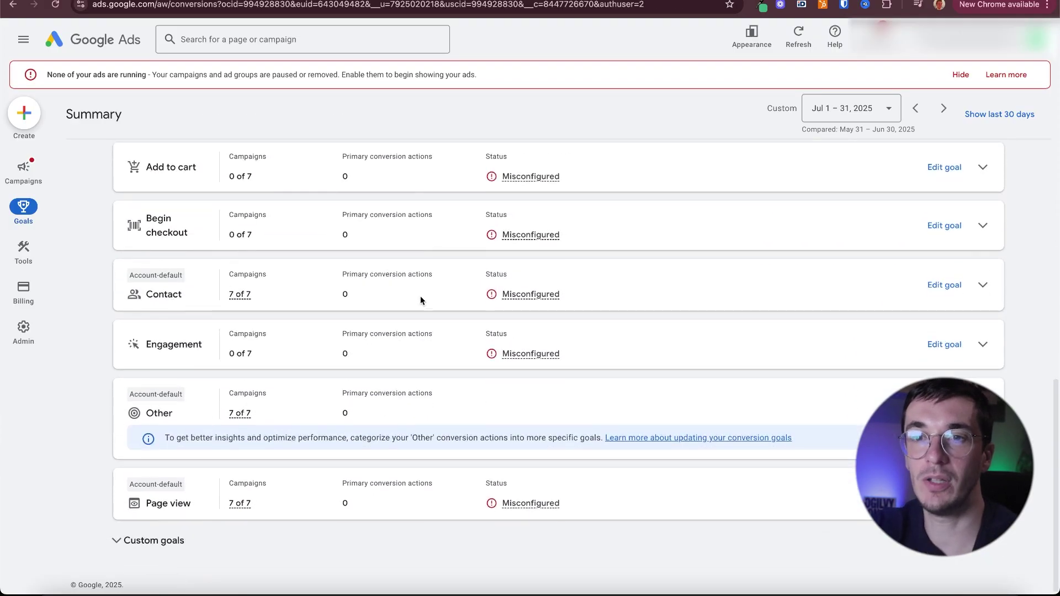
pyautogui.scroll(5, 420, 293)
pyautogui.scroll(-2, 375, 340)
pyautogui.moveTo(370, 241); pyautogui.dragTo(407, 248)
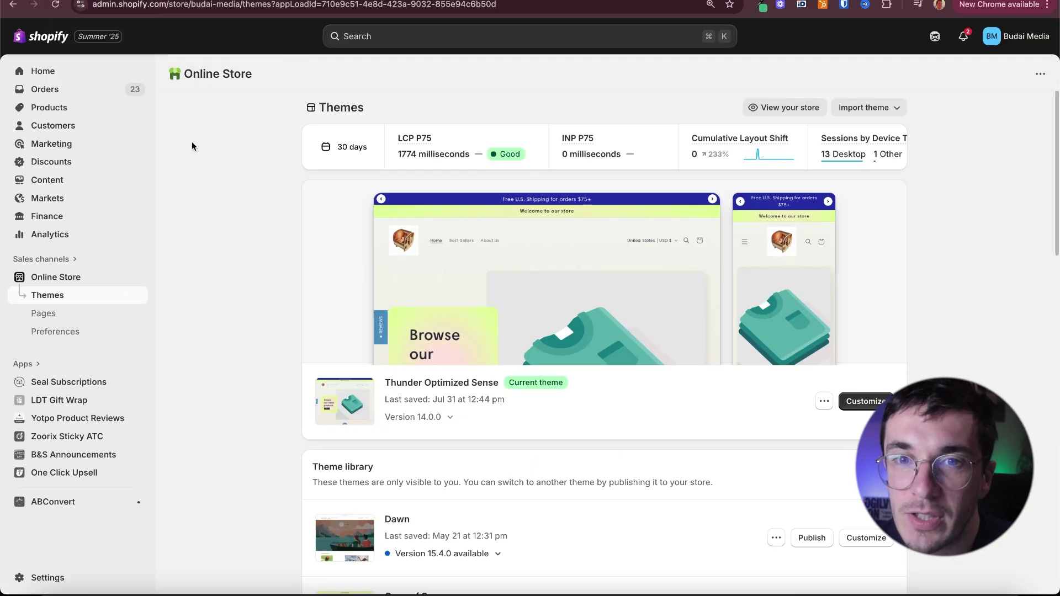
# Turn on Test mode for Shopify Payments under Settings > Payments.
pyautogui.click(40, 575)
pyautogui.click(353, 247)
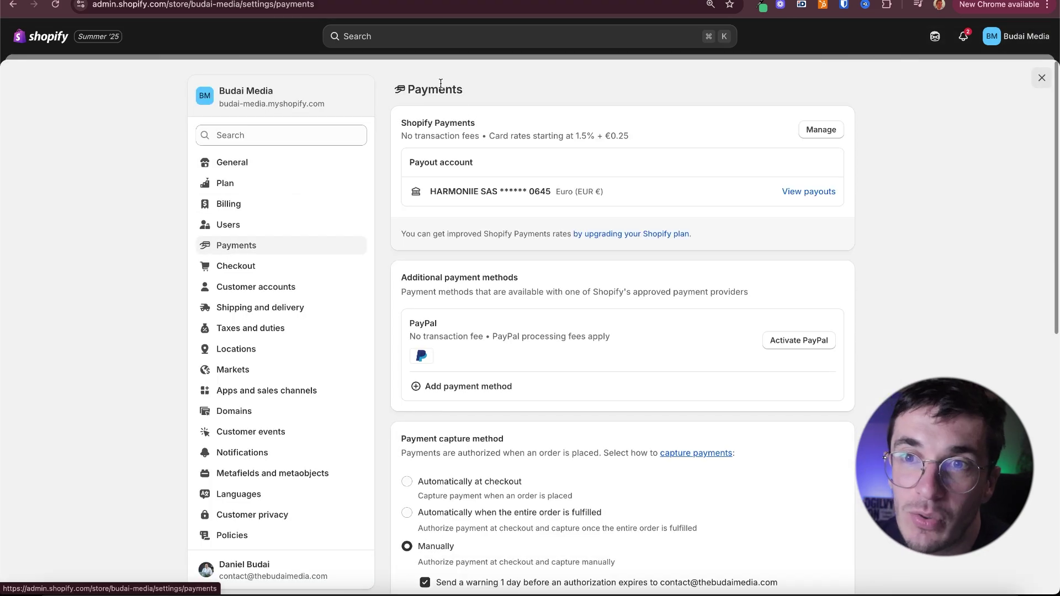
pyautogui.moveTo(449, 128); pyautogui.dragTo(457, 127)
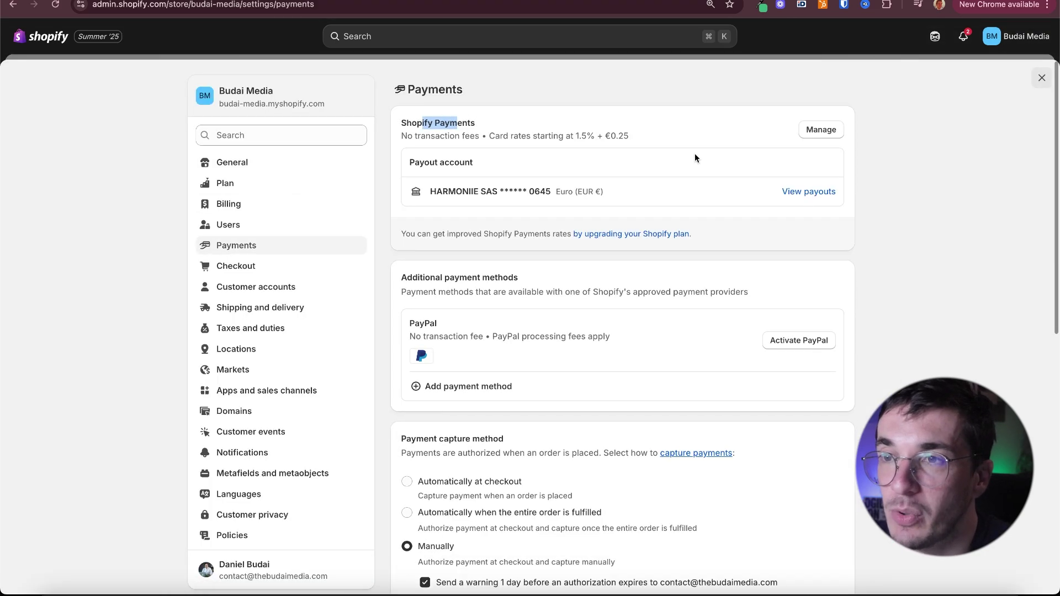
pyautogui.scroll(-10, 865, 178)
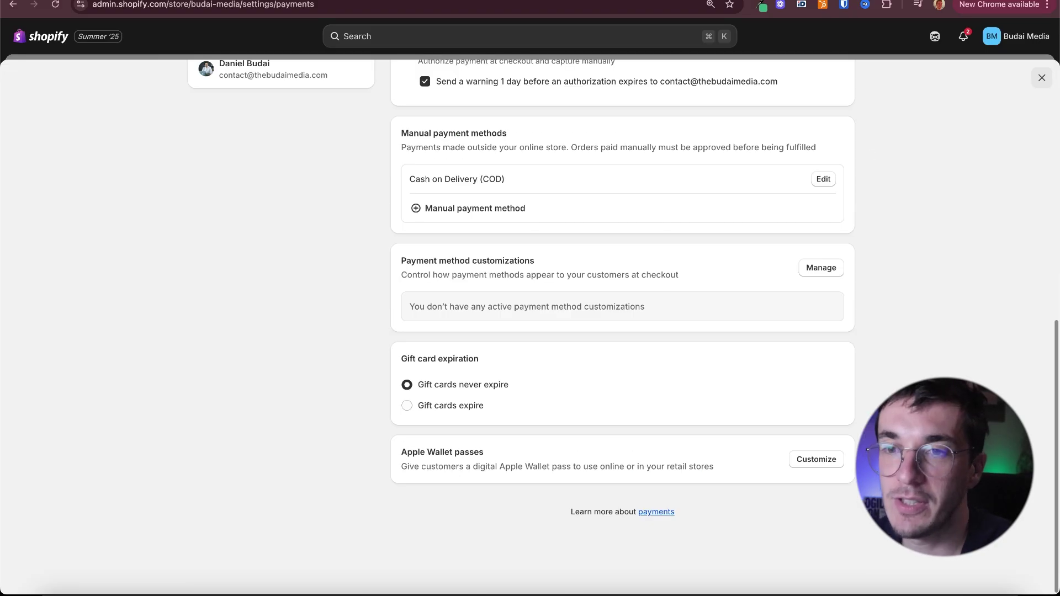
pyautogui.scroll(10, 714, 383)
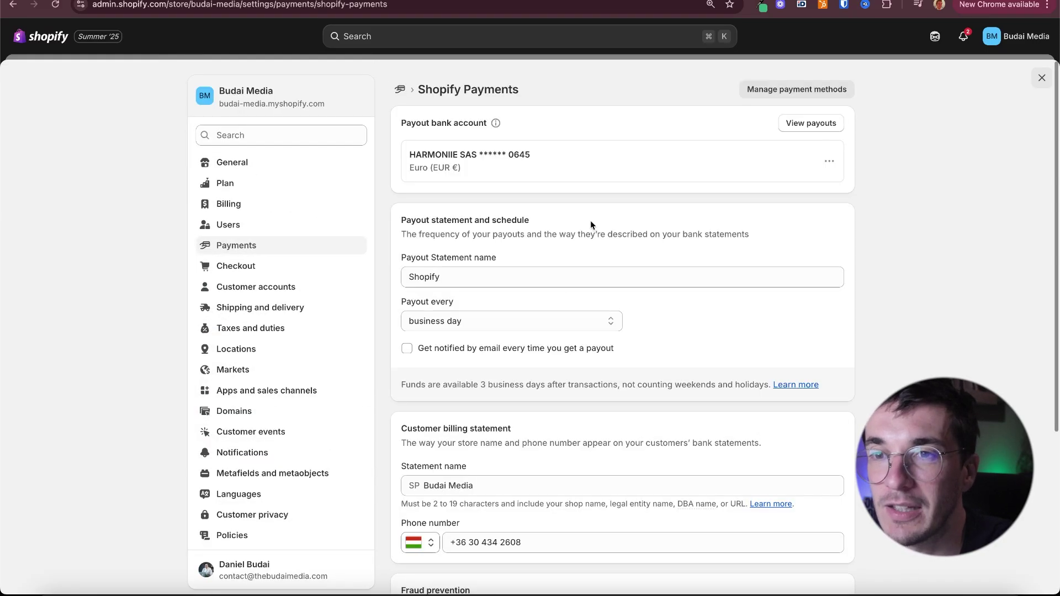
pyautogui.scroll(-3, 591, 223)
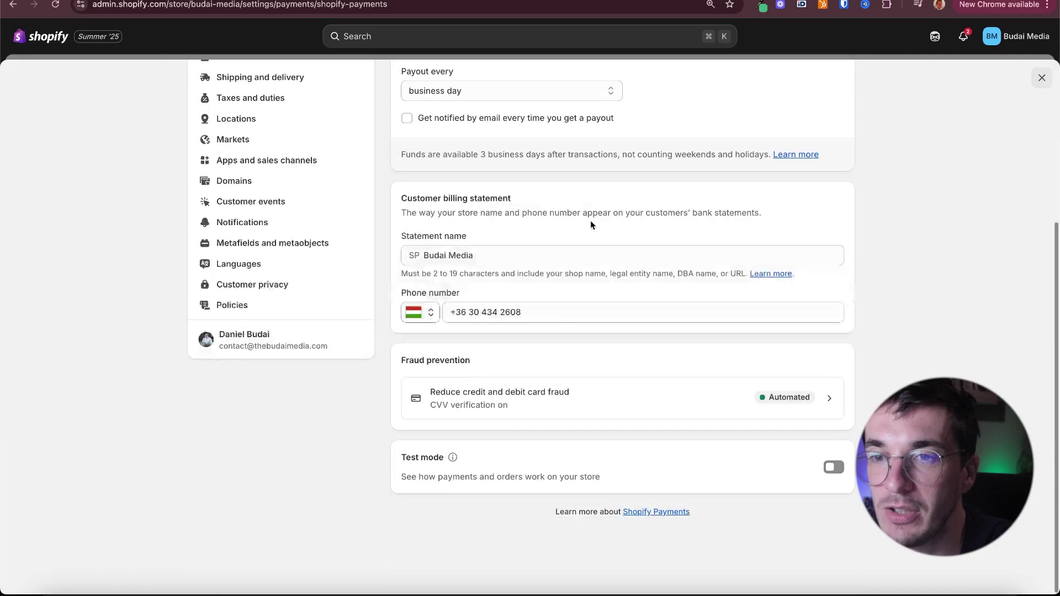
pyautogui.click(833, 467)
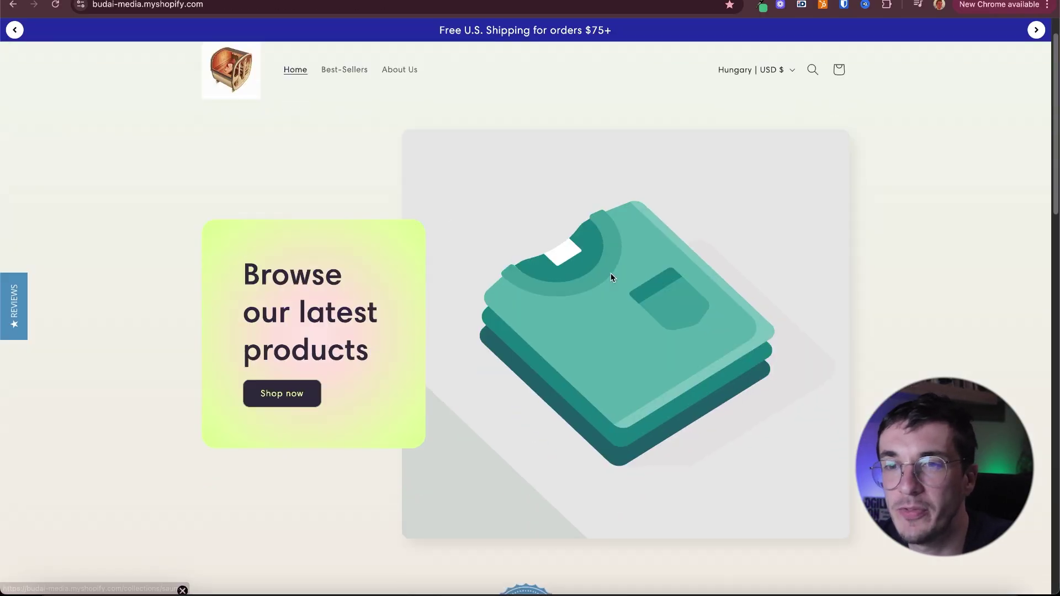
# Start a Shop Pay checkout for the Hippy minivan and find the Visa test card number.
pyautogui.scroll(-8, 475, 313)
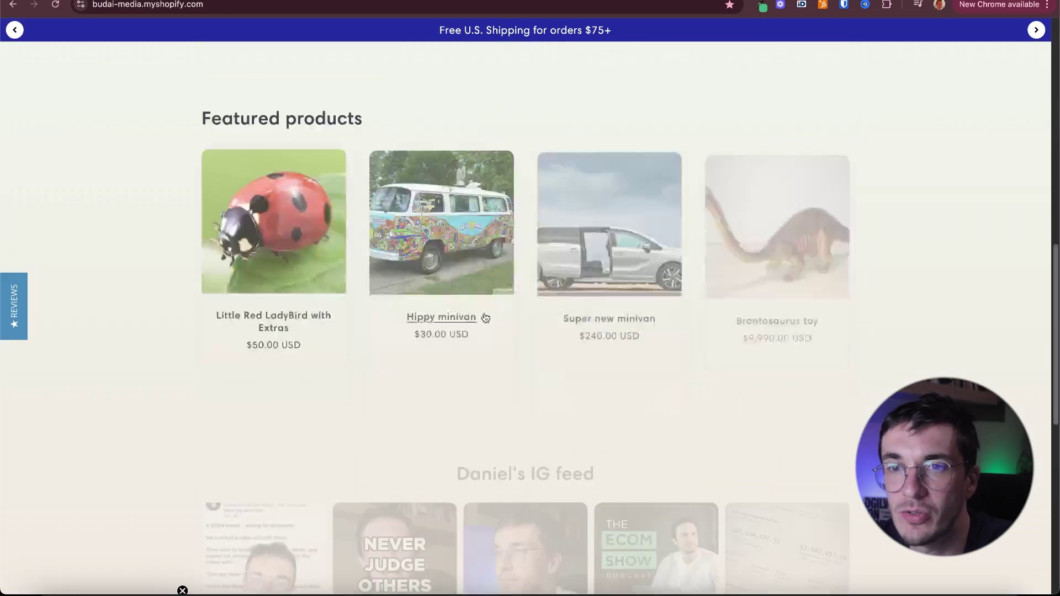
pyautogui.scroll(1, 474, 313)
pyautogui.click(440, 237)
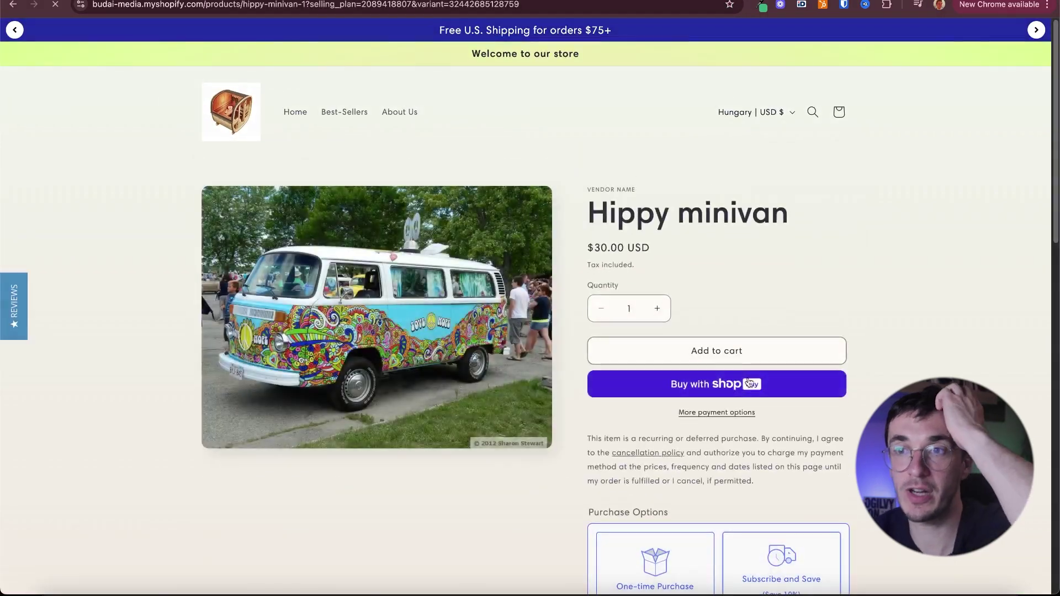
pyautogui.click(750, 484)
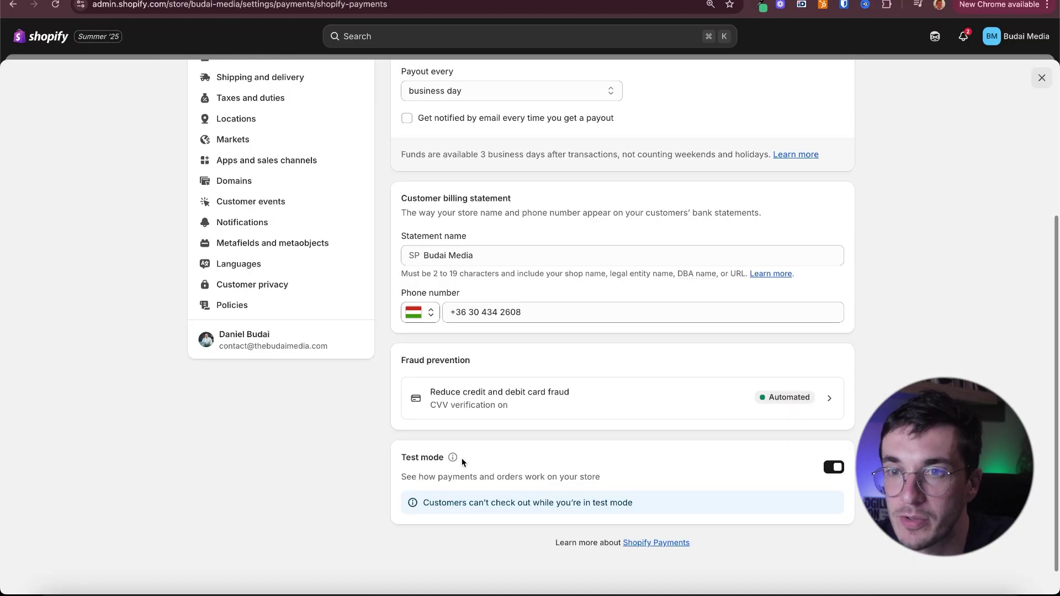
pyautogui.click(450, 433)
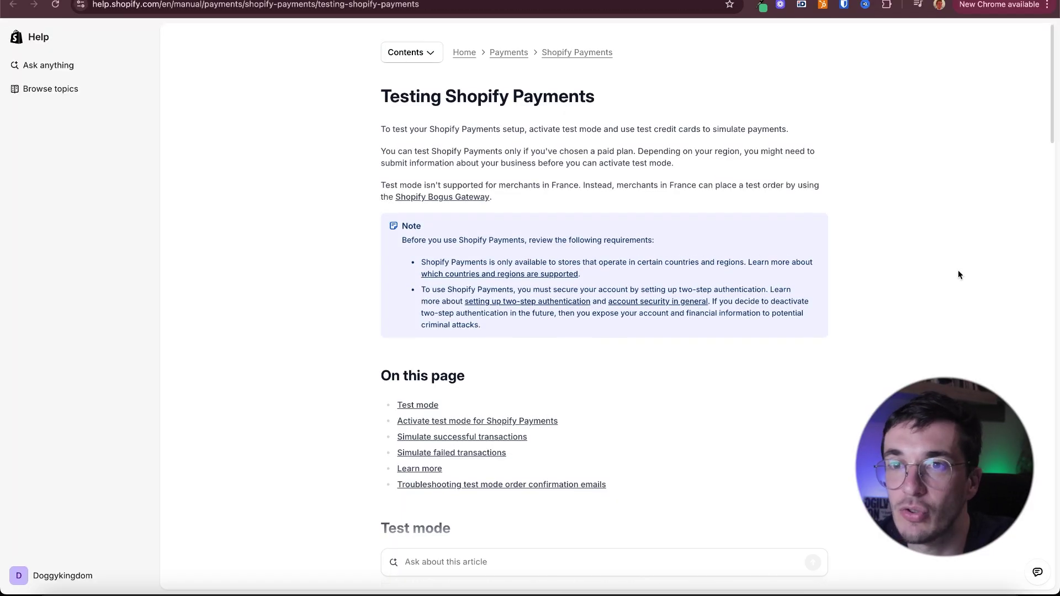
pyautogui.moveTo(523, 163); pyautogui.dragTo(549, 223)
pyautogui.scroll(-4, 551, 220)
pyautogui.scroll(-20, 551, 223)
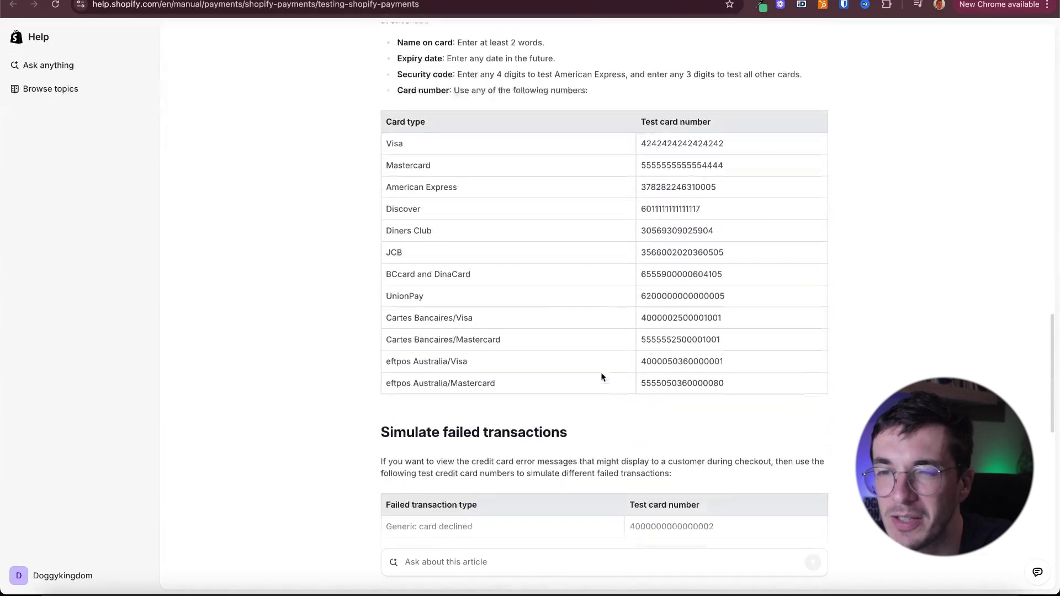
pyautogui.scroll(1, 552, 309)
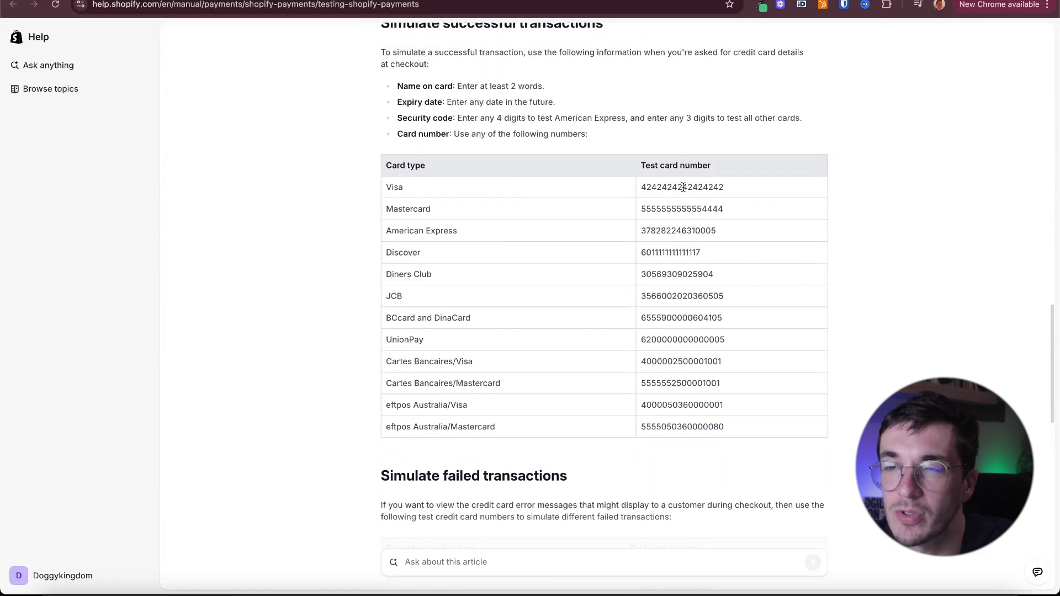
pyautogui.scroll(2, 678, 248)
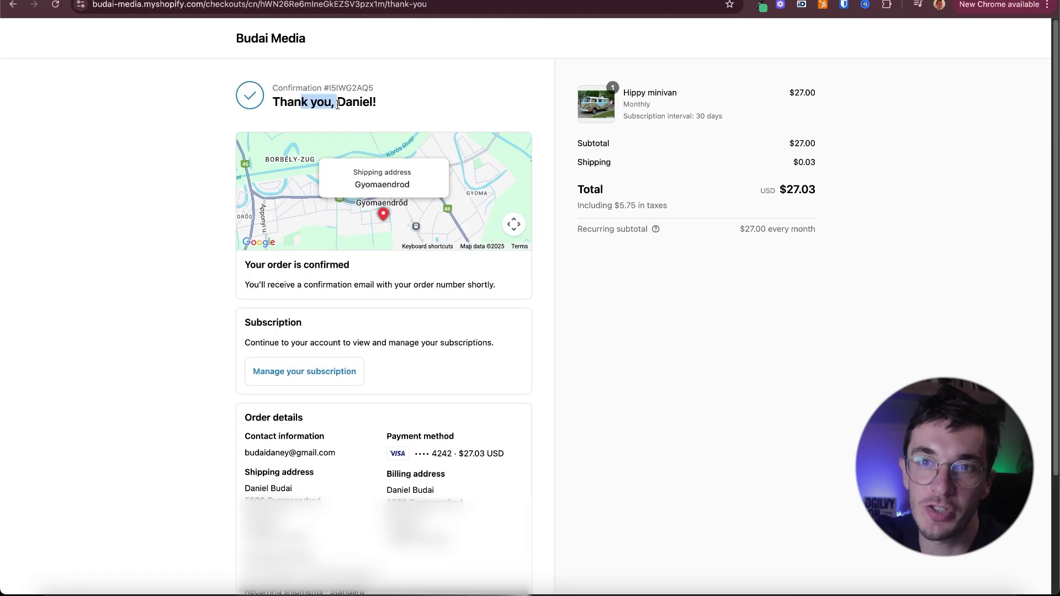
pyautogui.scroll(-3, 468, 440)
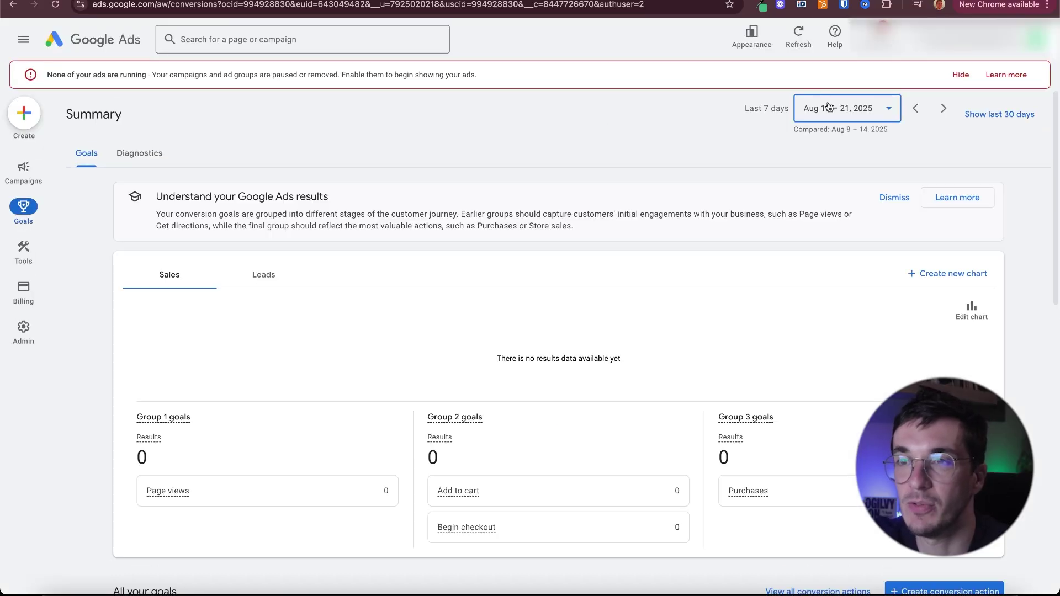
# Set the date to Aug 22, 2025 and expand Purchase, showing 0.00 conversion value.
pyautogui.click(823, 107)
pyautogui.click(988, 495)
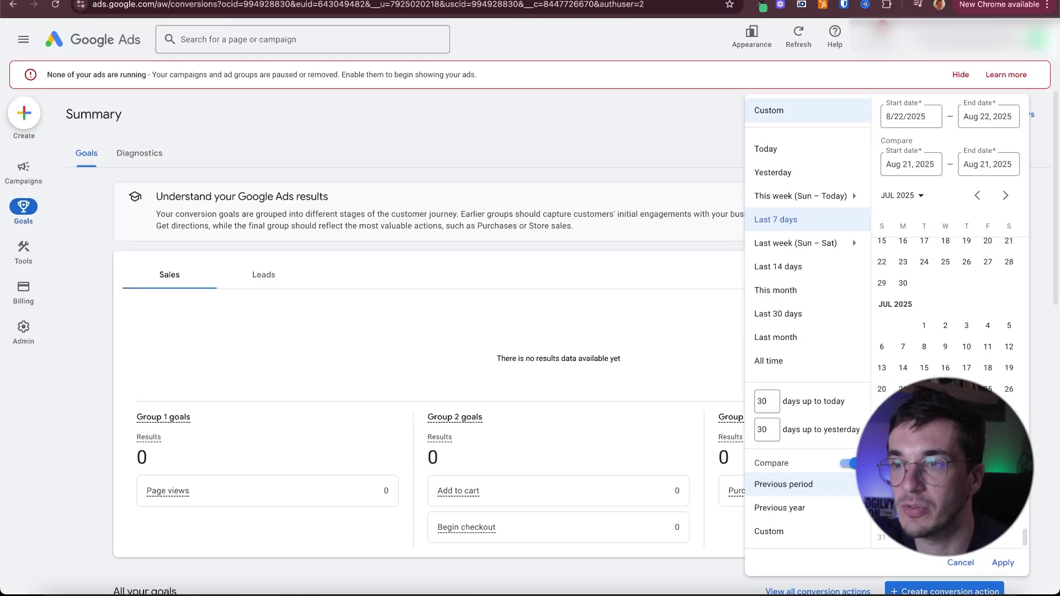
pyautogui.click(1003, 564)
pyautogui.scroll(-10, 499, 176)
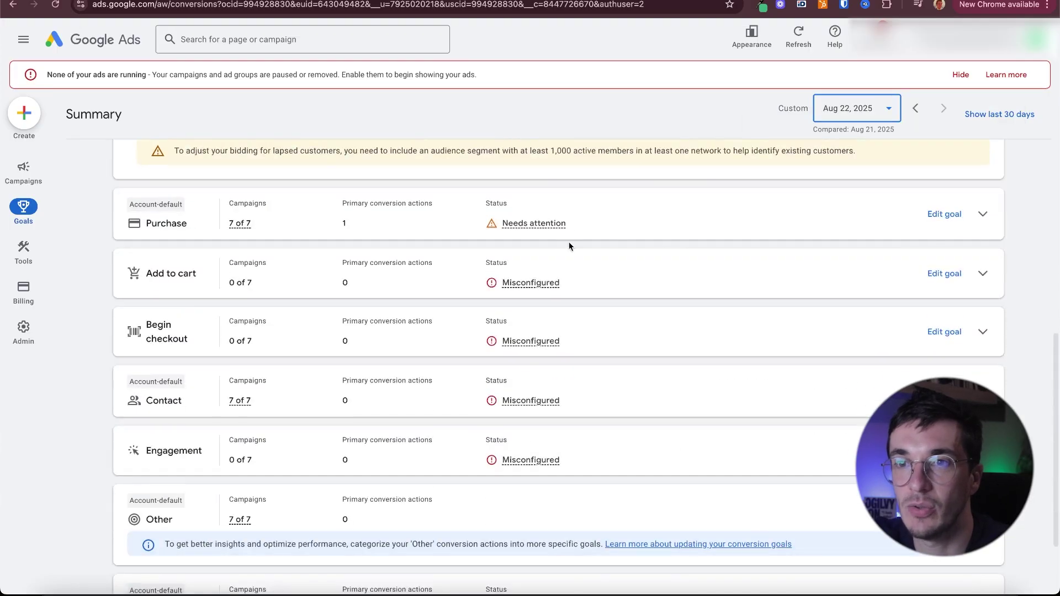
pyautogui.click(982, 215)
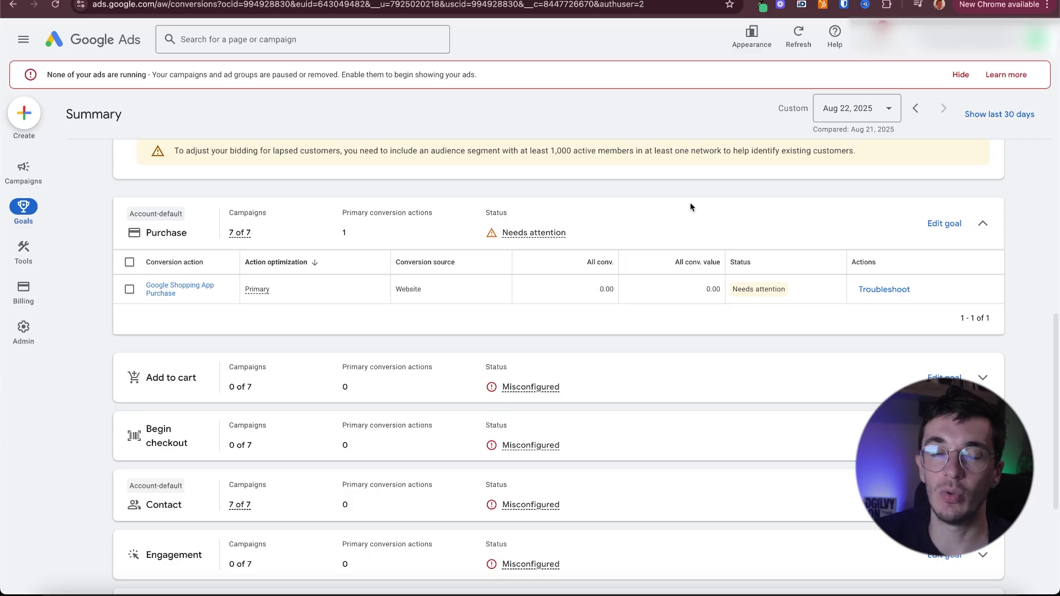
pyautogui.doubleClick(602, 289)
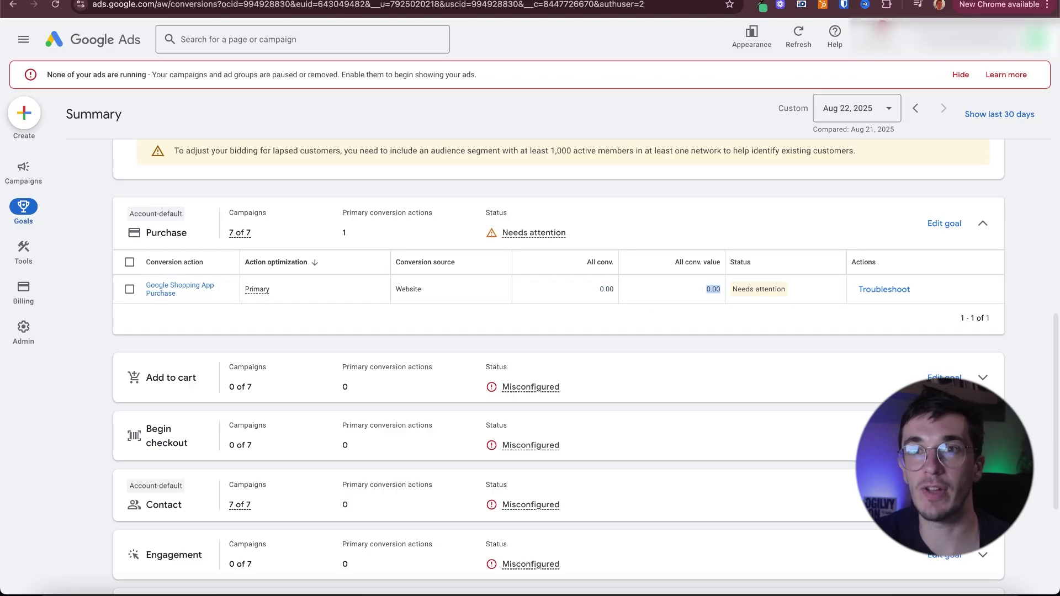
pyautogui.hotkey('ctrl', 'Tab')
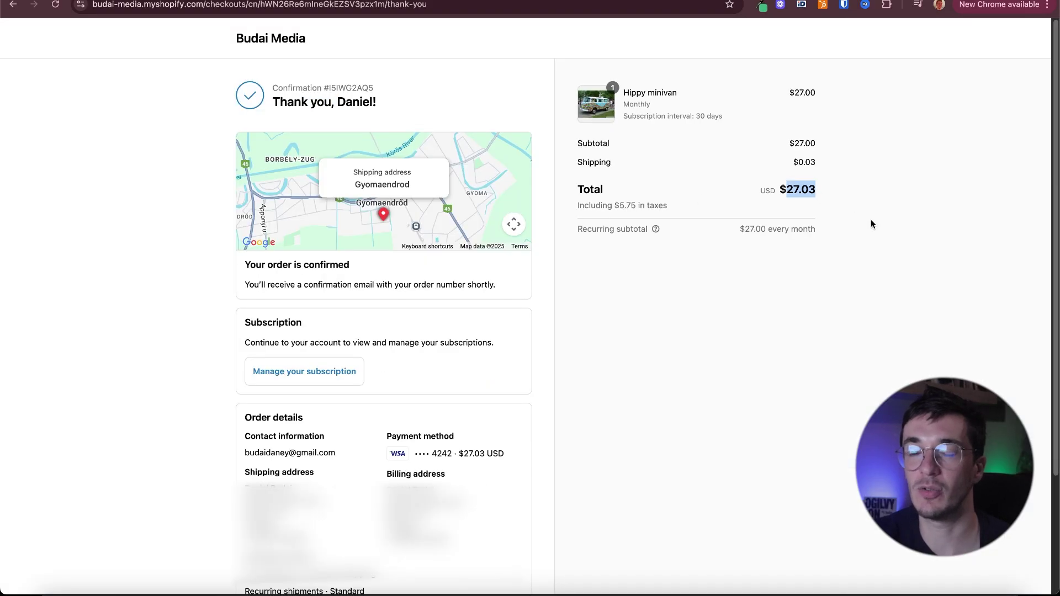
pyautogui.hotkey('ctrl', 'shift', 'Tab')
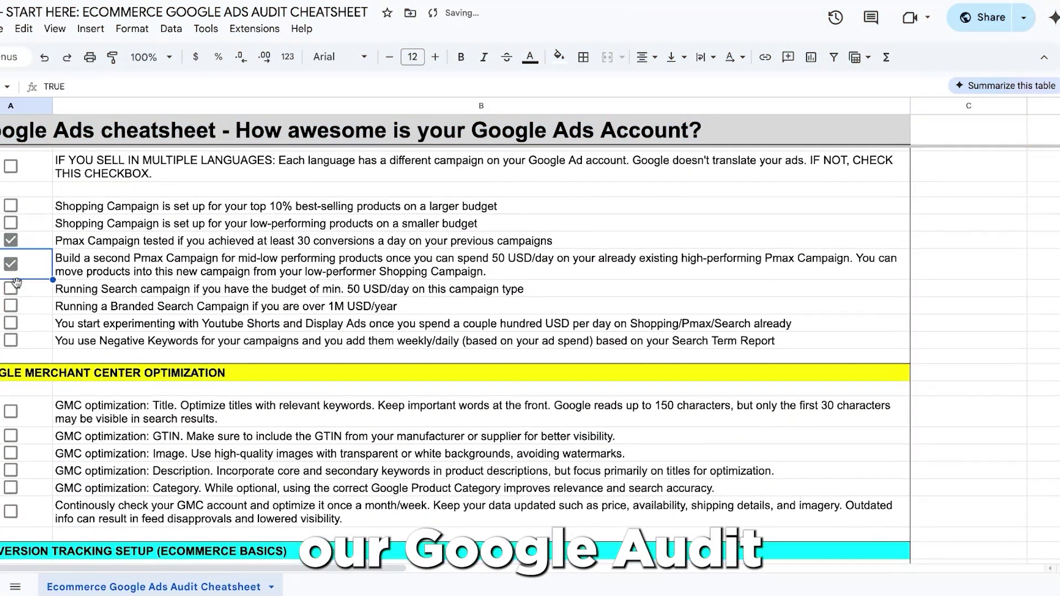
# Tick the Improving Ads checkbox further down the audit cheatsheet.
pyautogui.scroll(-20, 11, 239)
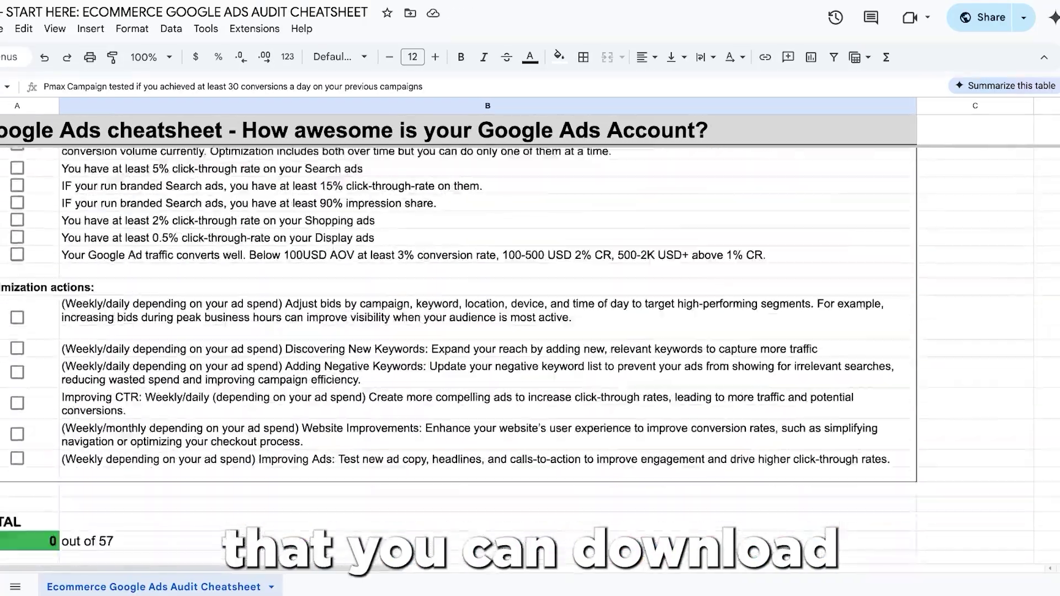
pyautogui.scroll(-3, 22, 297)
pyautogui.click(22, 296)
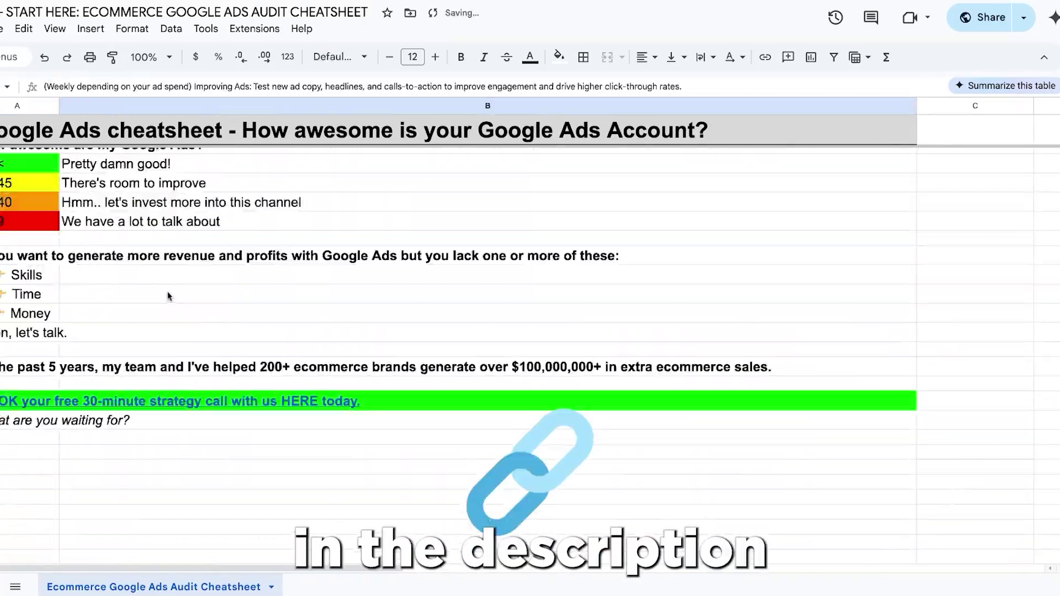